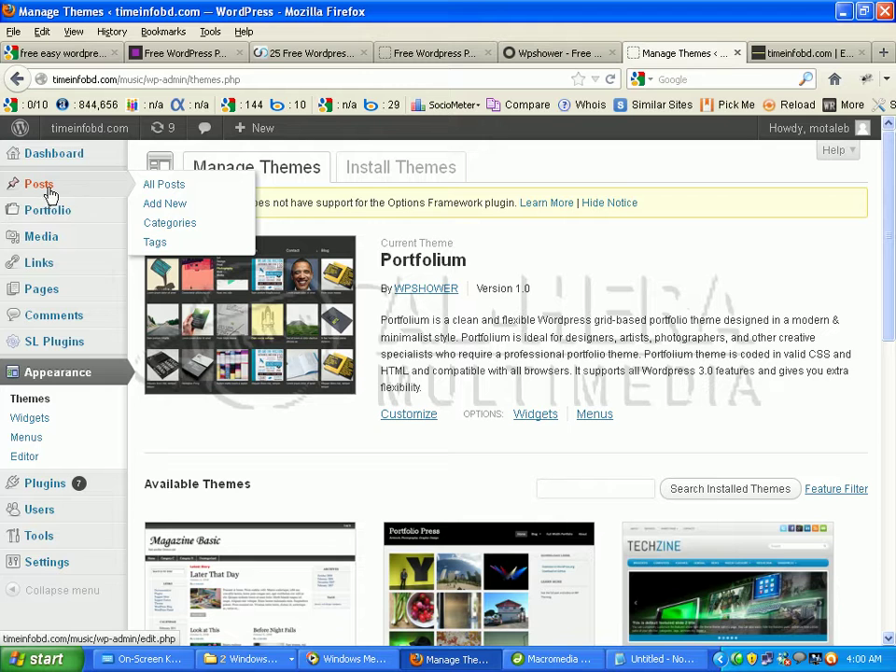
Step: Open the form for adding a new portfolio item
mouse_move(57, 222)
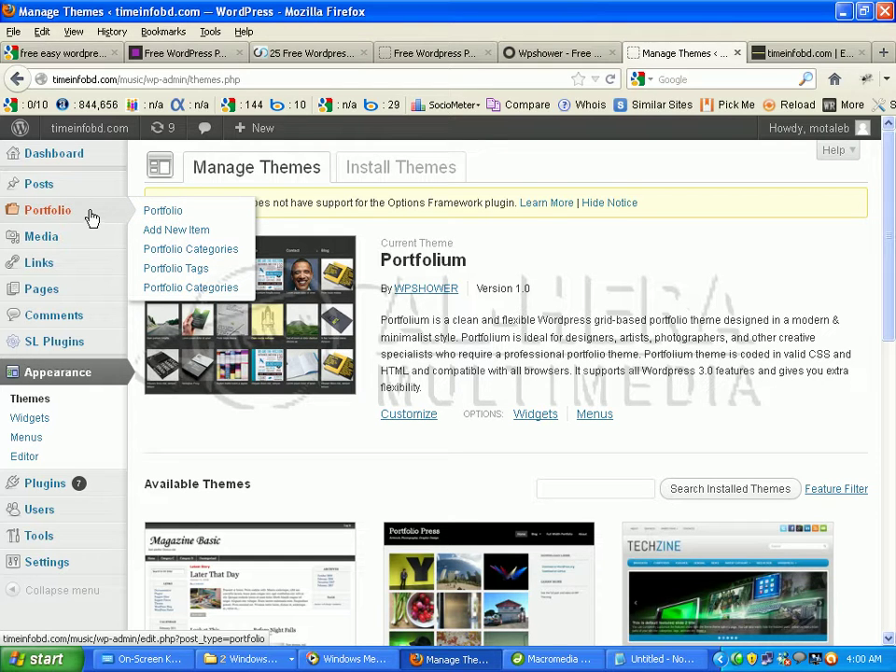
click(210, 233)
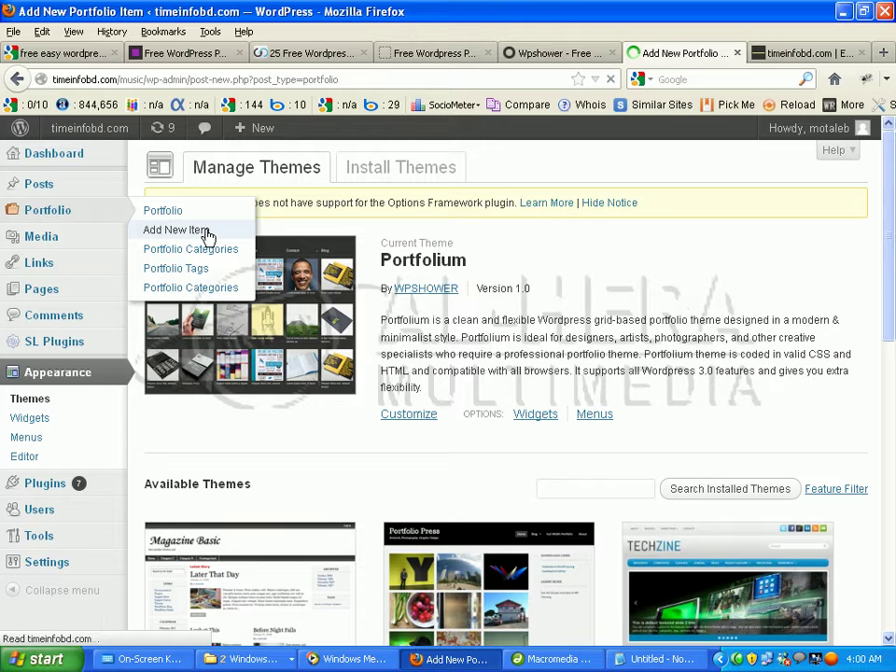
Step: Examine the live site's portfolio gallery, its thumbnails, titles and category headings, alongside the new portfolio item form
click(788, 53)
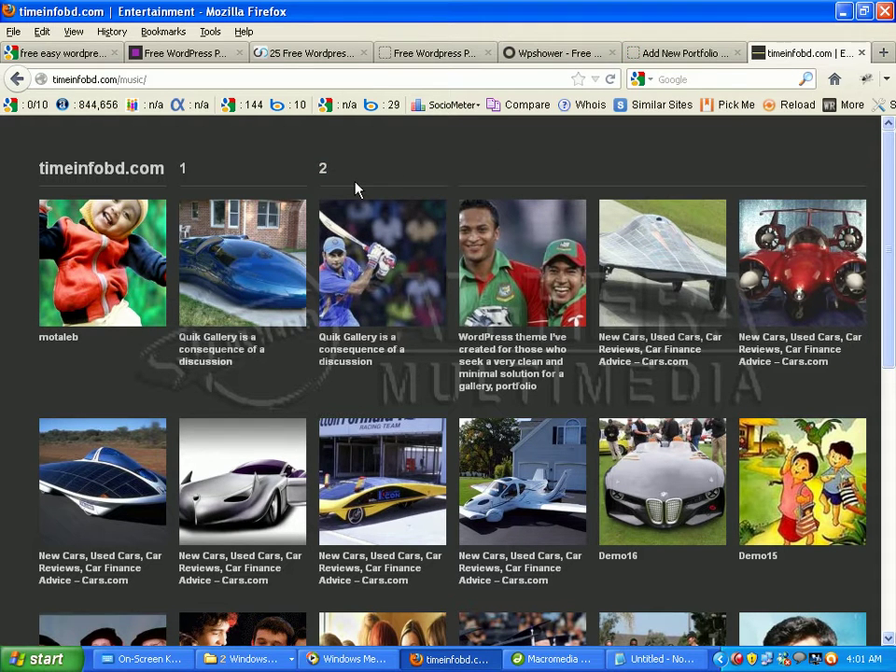
click(707, 56)
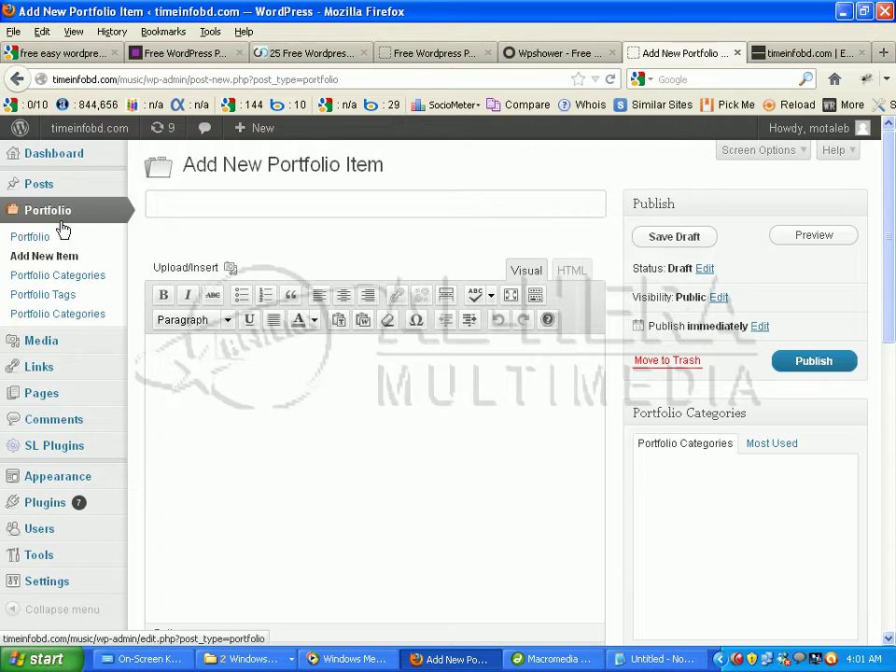
mouse_move(85, 190)
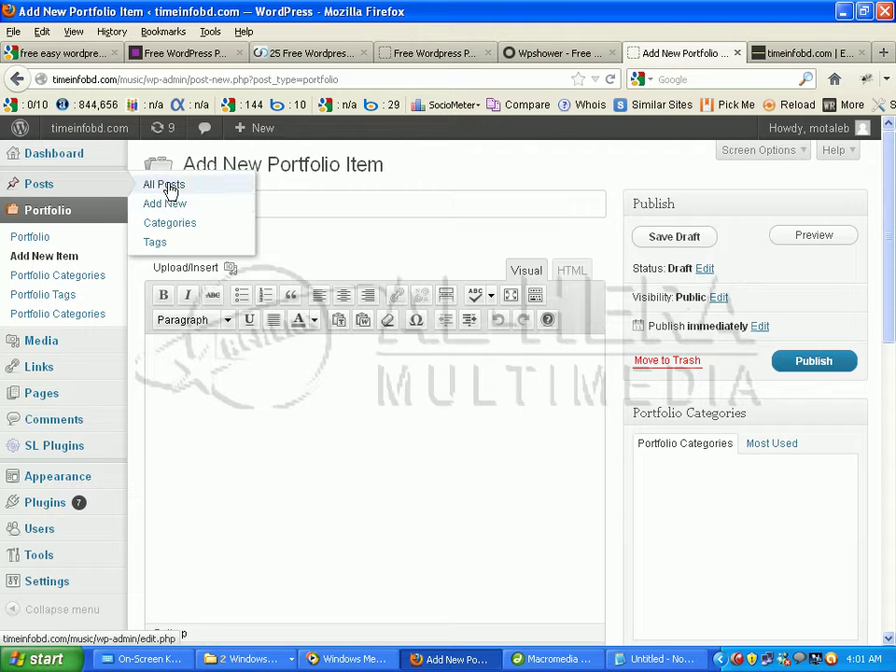
click(793, 53)
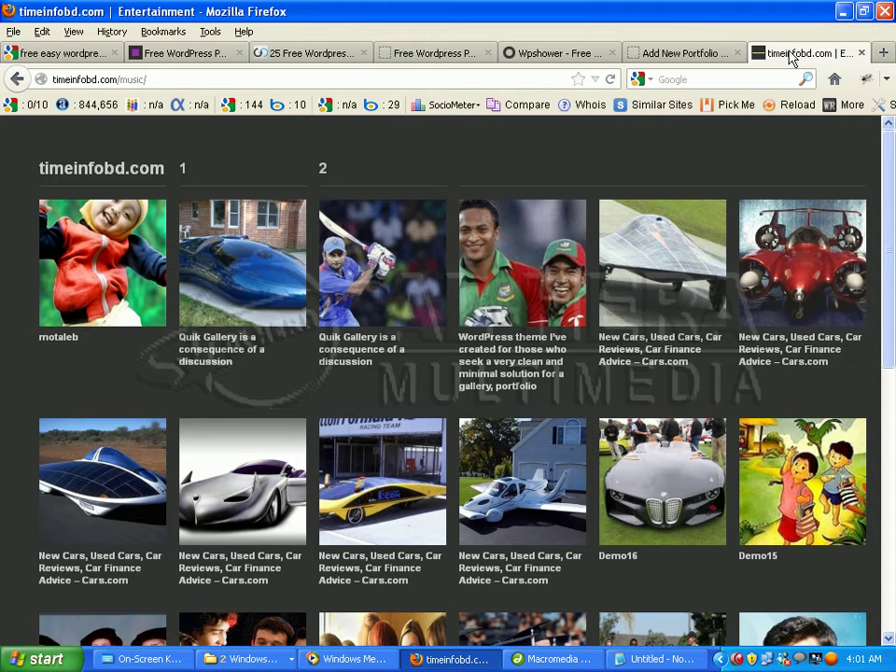
click(644, 53)
click(793, 53)
scroll(170, 388, down, 4)
scroll(494, 214, up, 4)
click(675, 56)
Step: Examine the new portfolio item form, including its title, content, custom fields, tags and portfolio categories sections
click(309, 196)
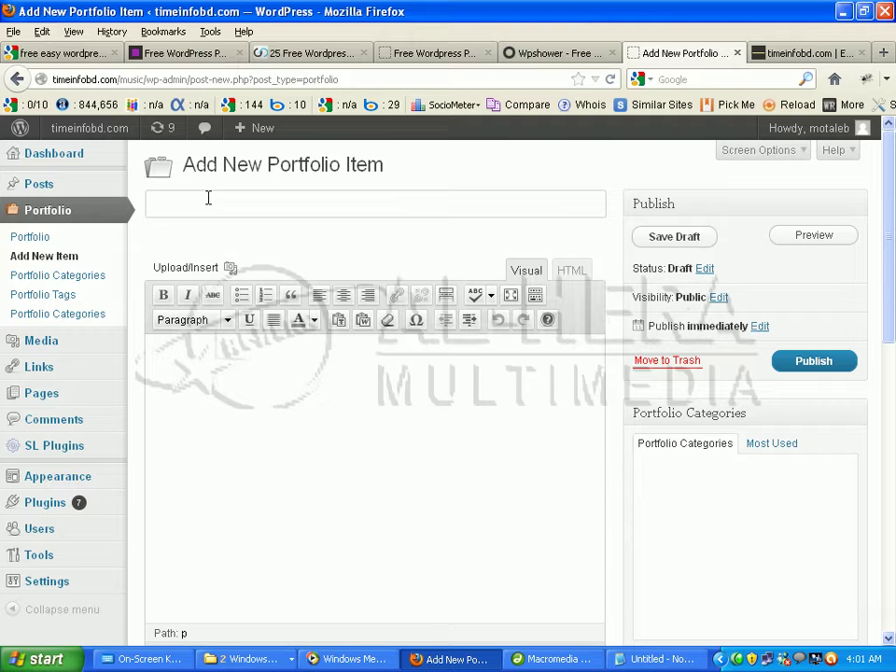
click(329, 455)
scroll(333, 430, down, 8)
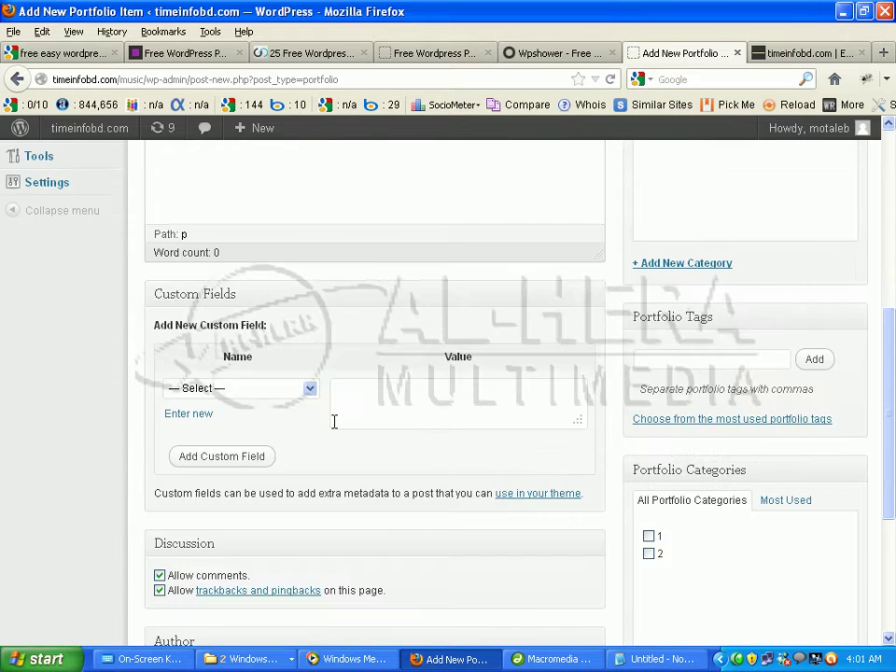
scroll(333, 422, up, 4)
scroll(336, 425, up, 2)
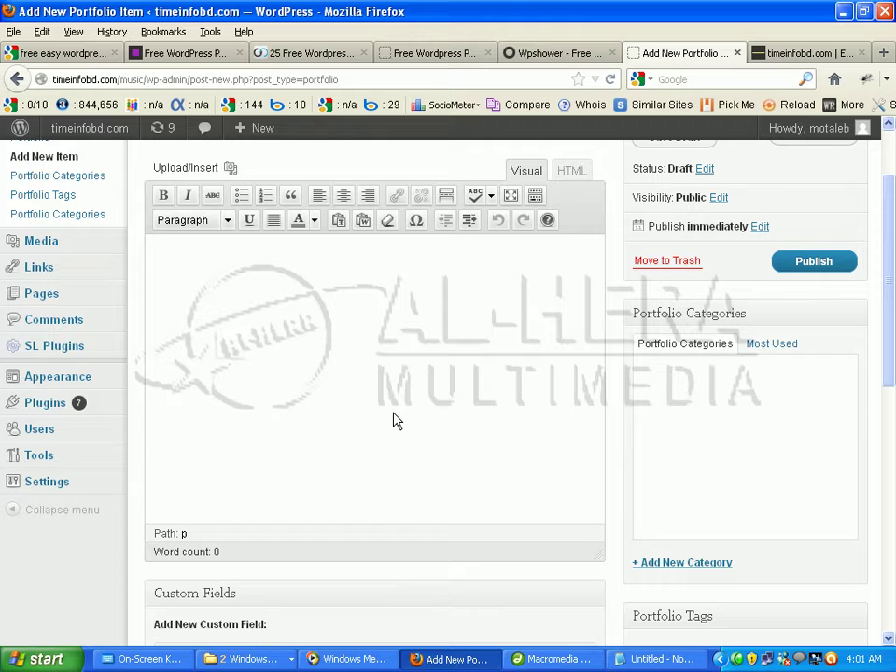
scroll(893, 250, up, 1)
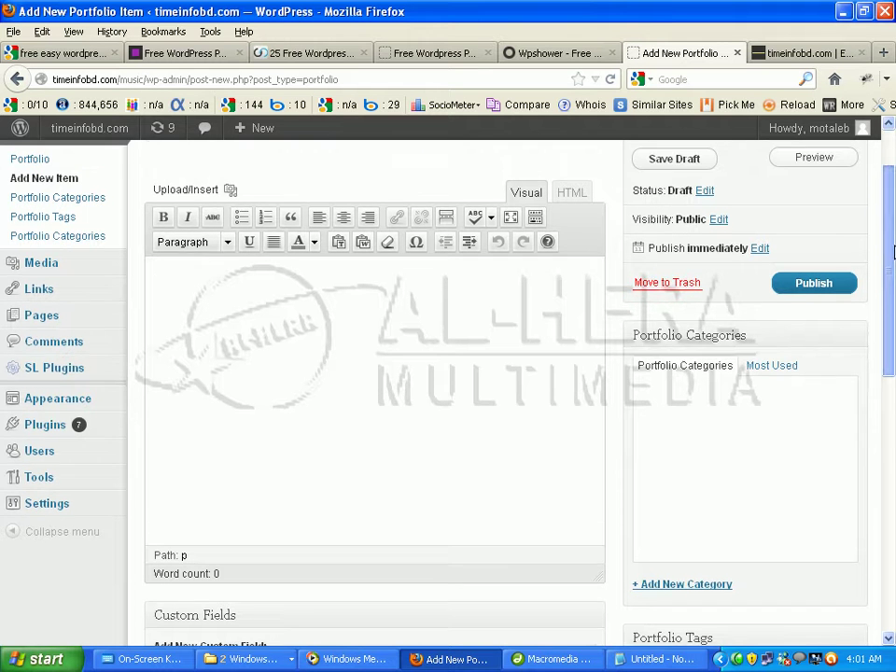
scroll(893, 344, down, 4)
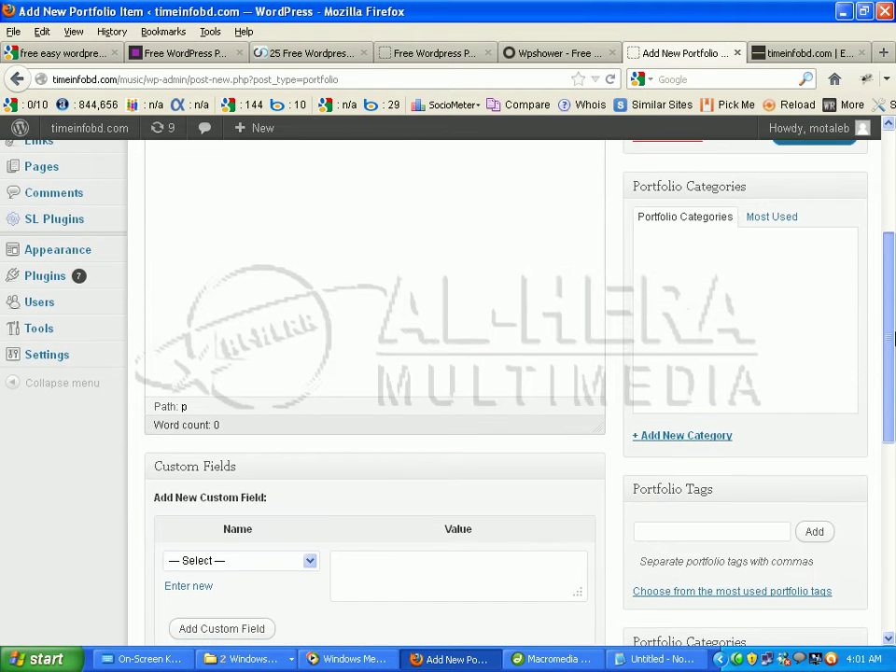
drag(893, 344, 893, 478)
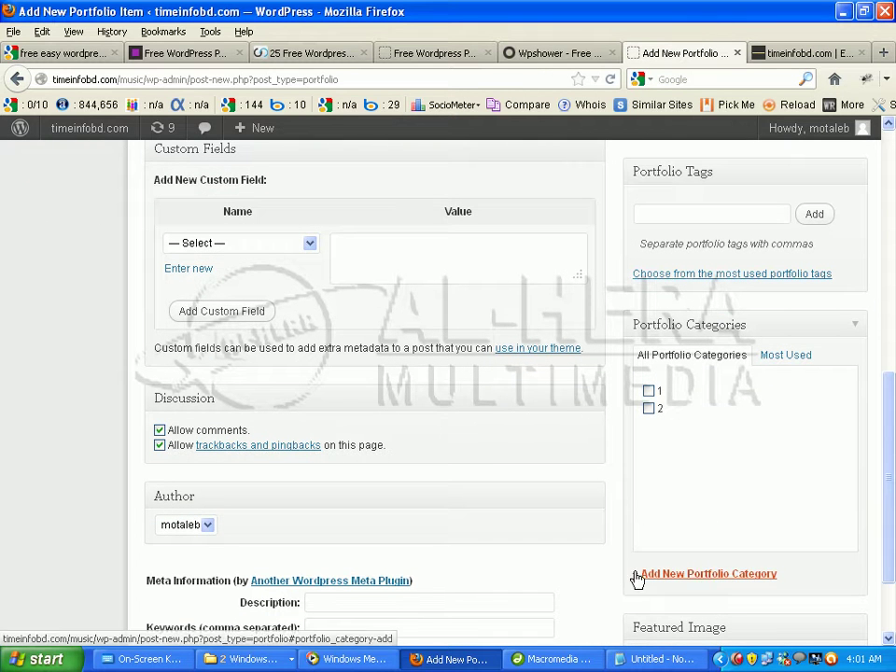
drag(891, 548, 874, 336)
click(438, 410)
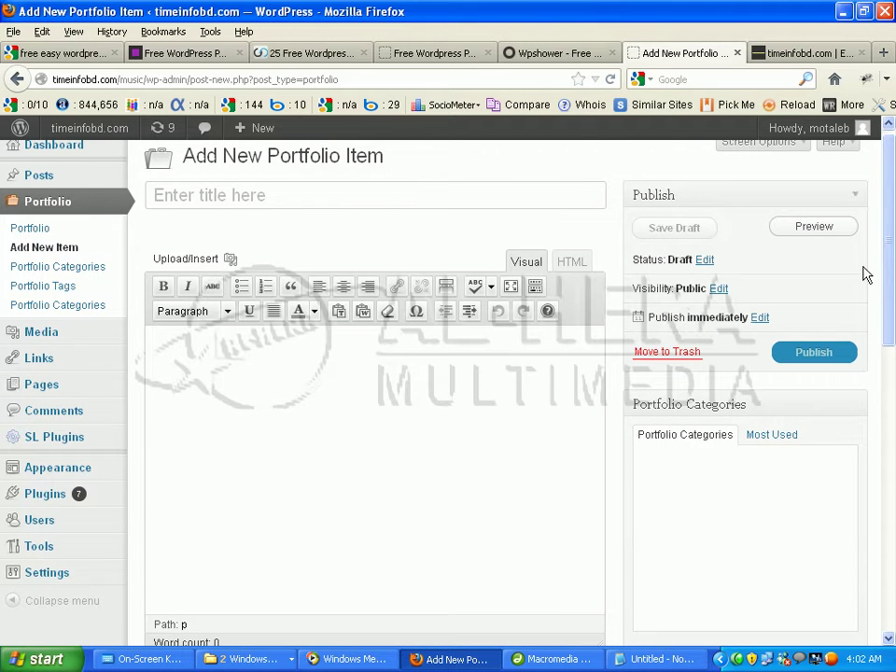
scroll(877, 242, up, 1)
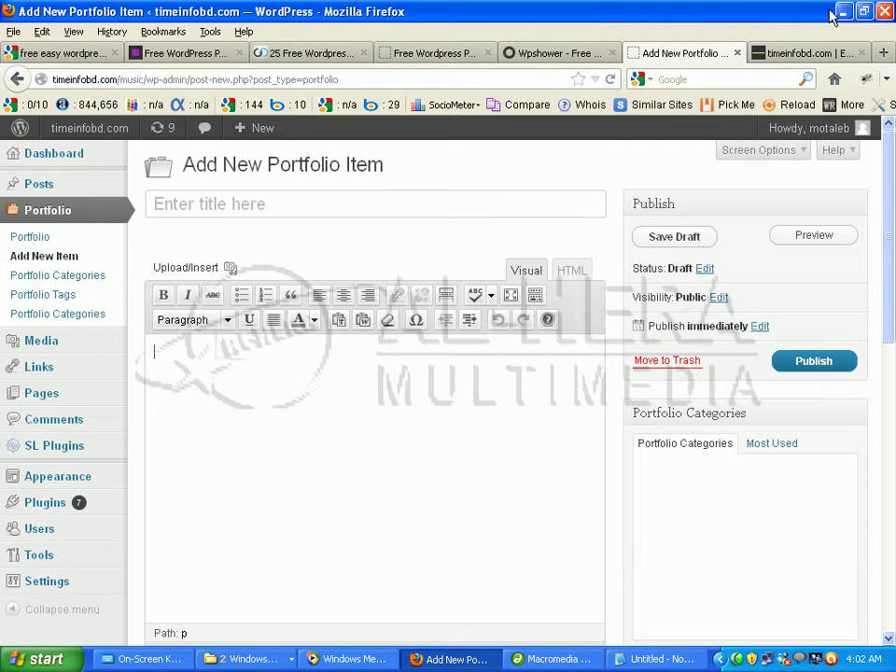
Step: Check the live gallery again and title the new portfolio item "WordPress Portfolio Themes"
click(777, 53)
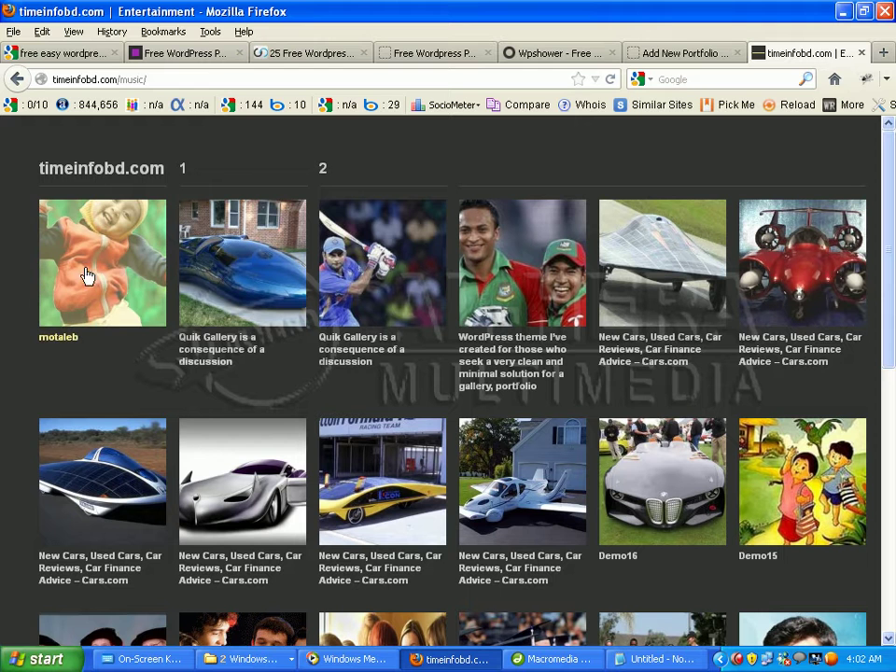
click(653, 53)
click(260, 363)
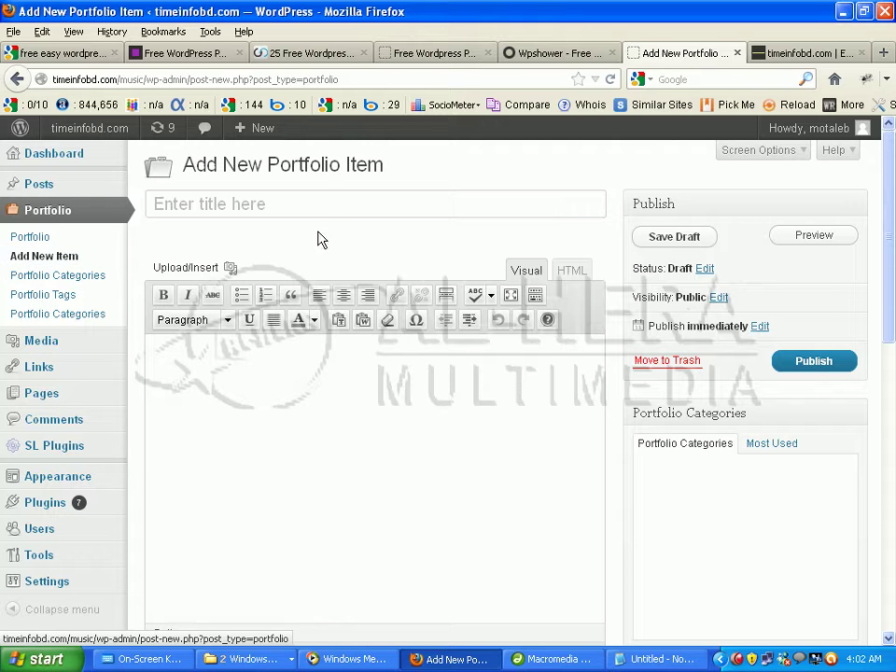
click(324, 199)
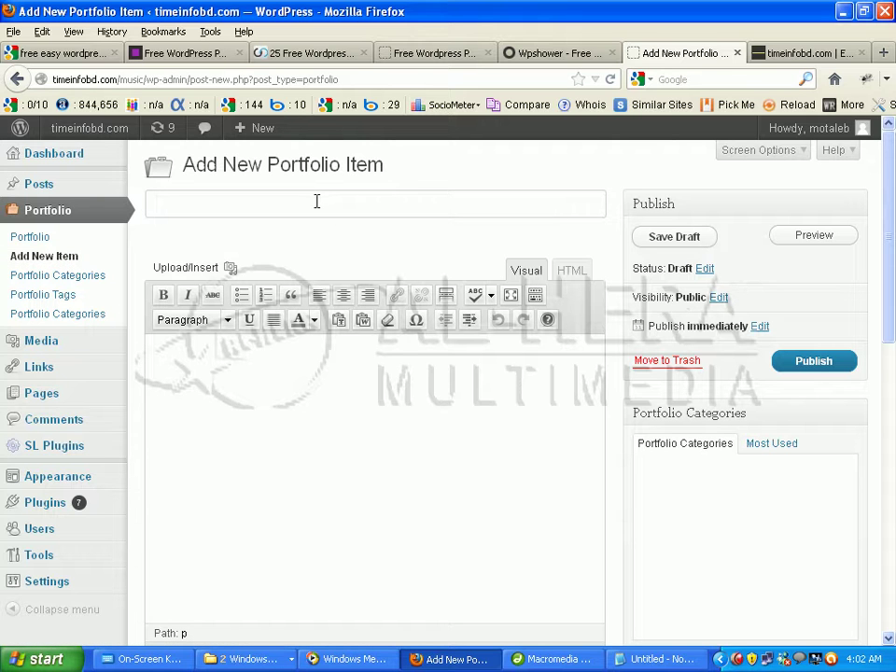
text(WordPress  Portfolio Themes)
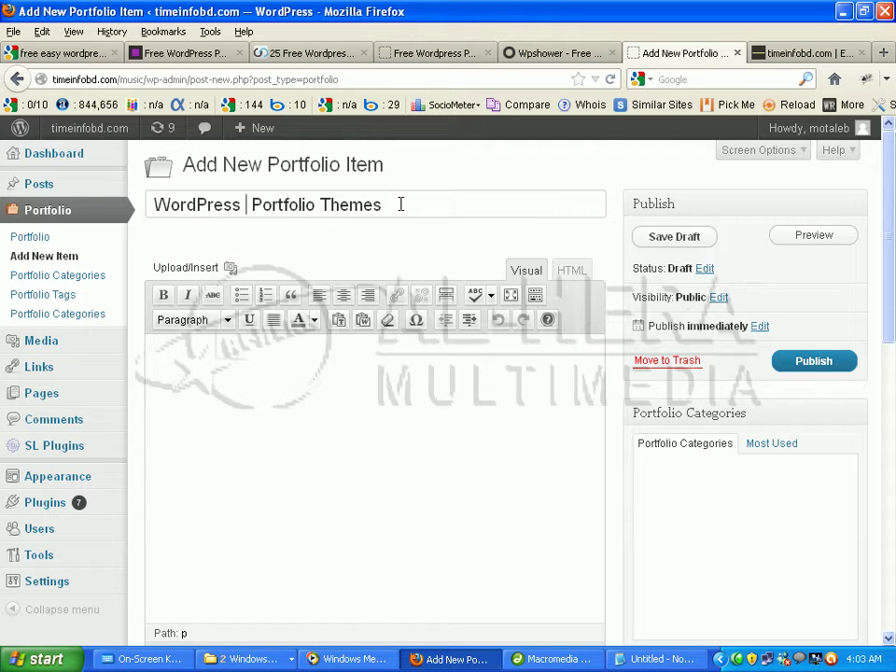
drag(400, 202, 152, 203)
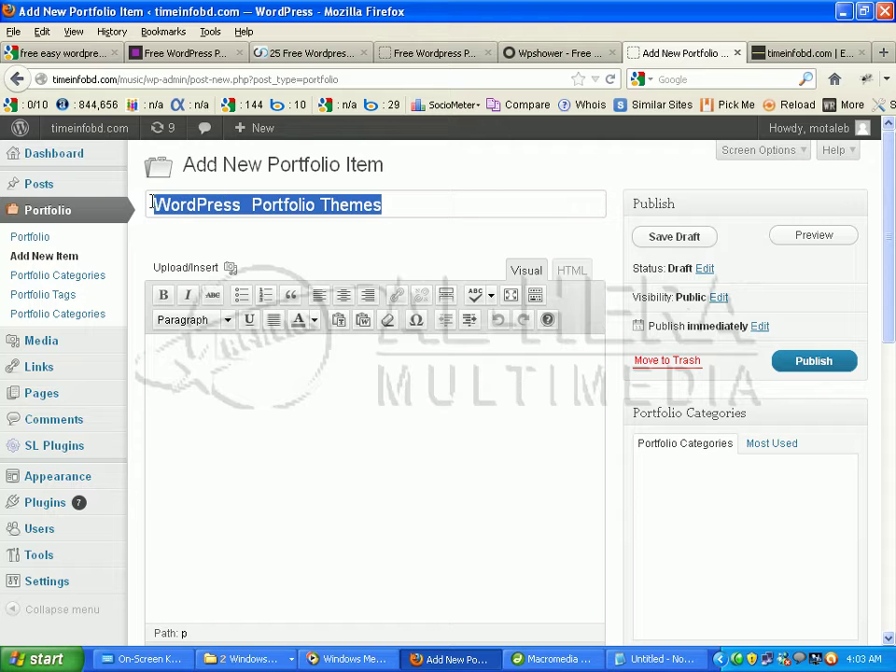
click(328, 202)
click(277, 452)
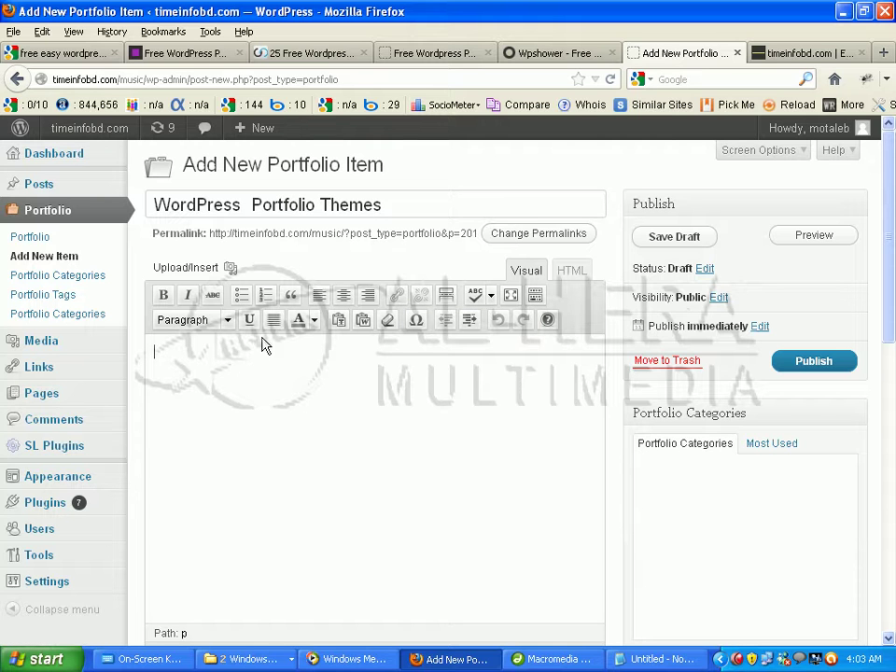
click(231, 268)
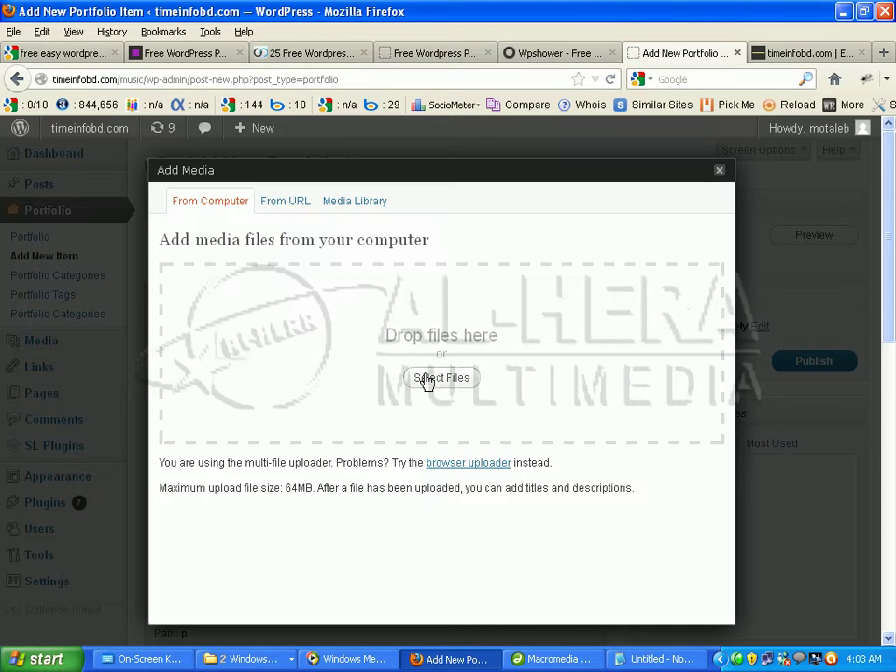
click(424, 378)
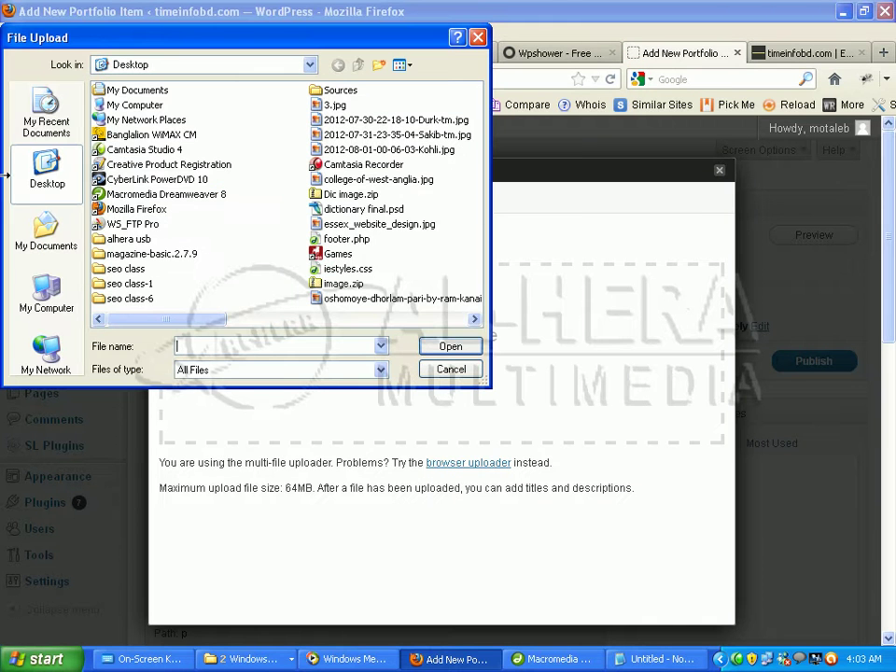
click(400, 65)
click(426, 84)
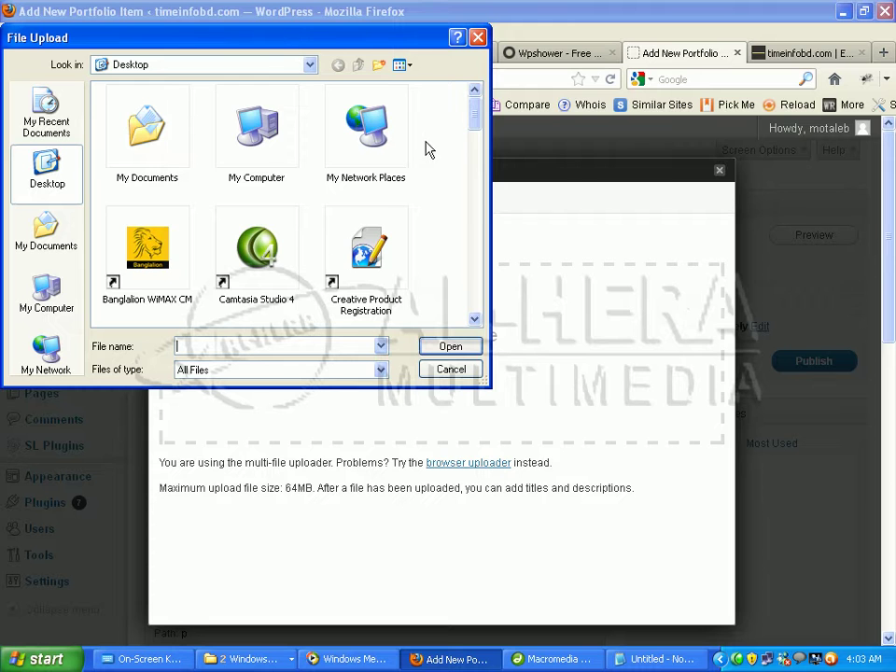
scroll(357, 217, down, 7)
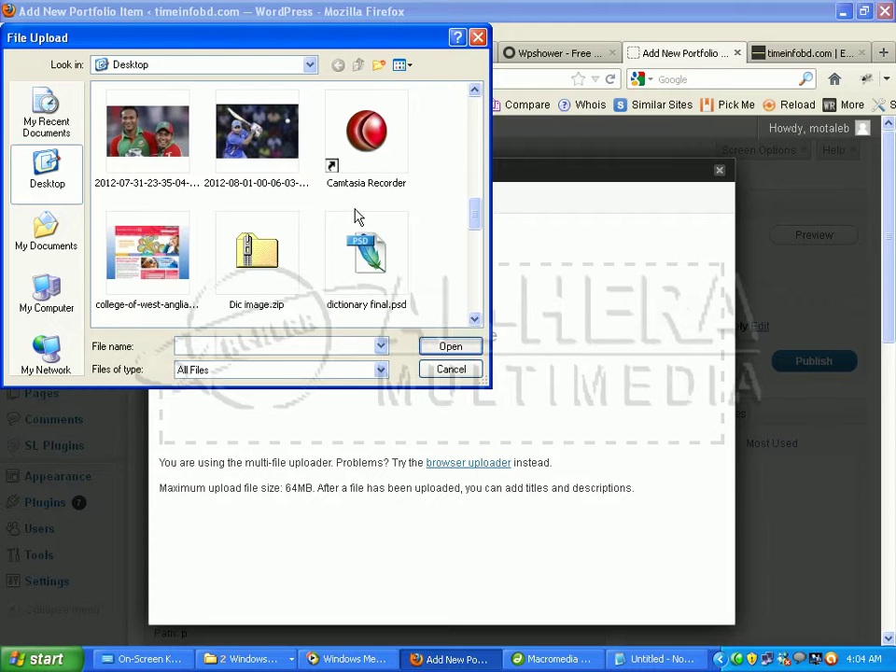
click(152, 147)
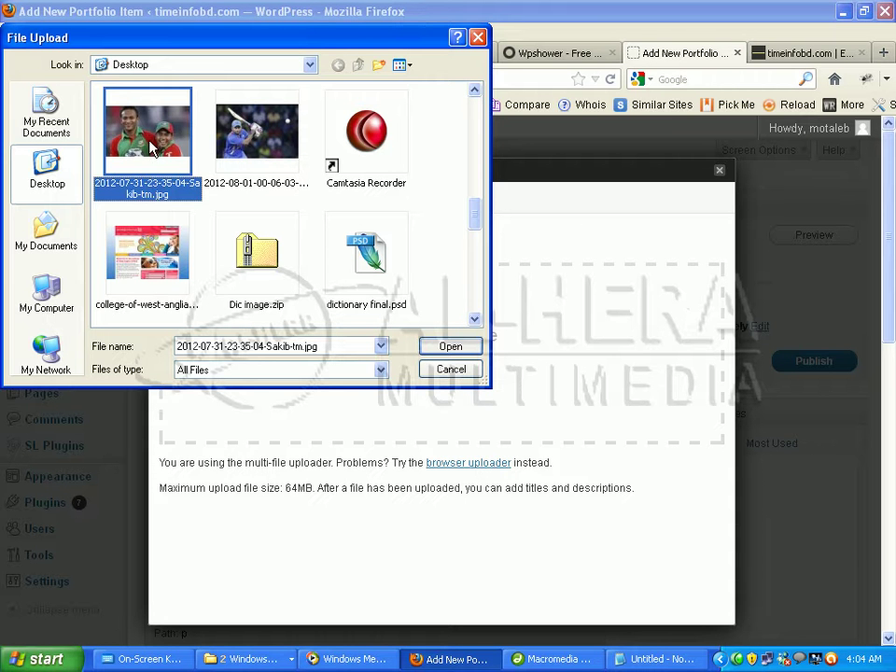
click(446, 348)
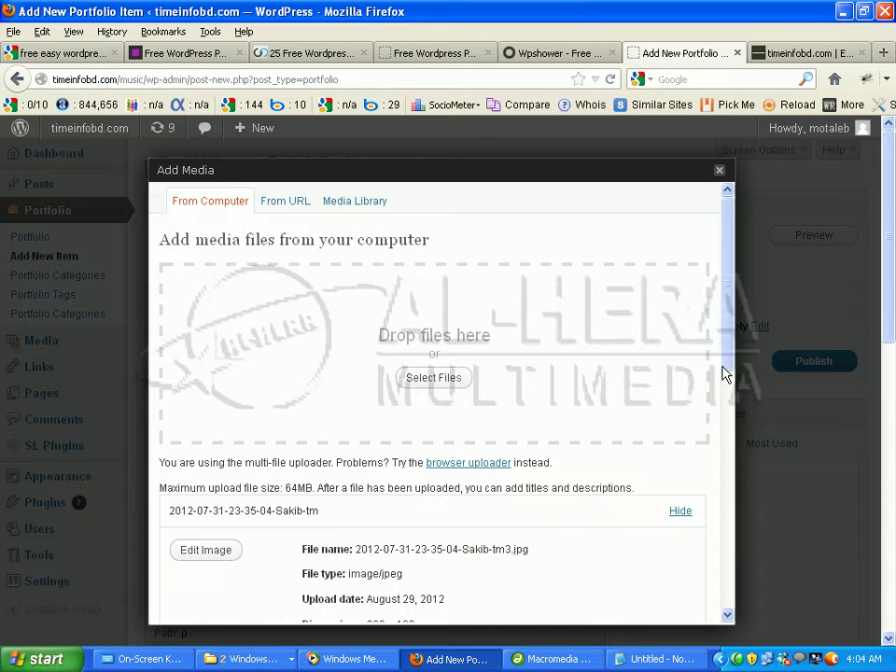
Step: Set the uploaded image as the featured image and insert it into the item's content at full size with no alignment
drag(731, 385, 713, 543)
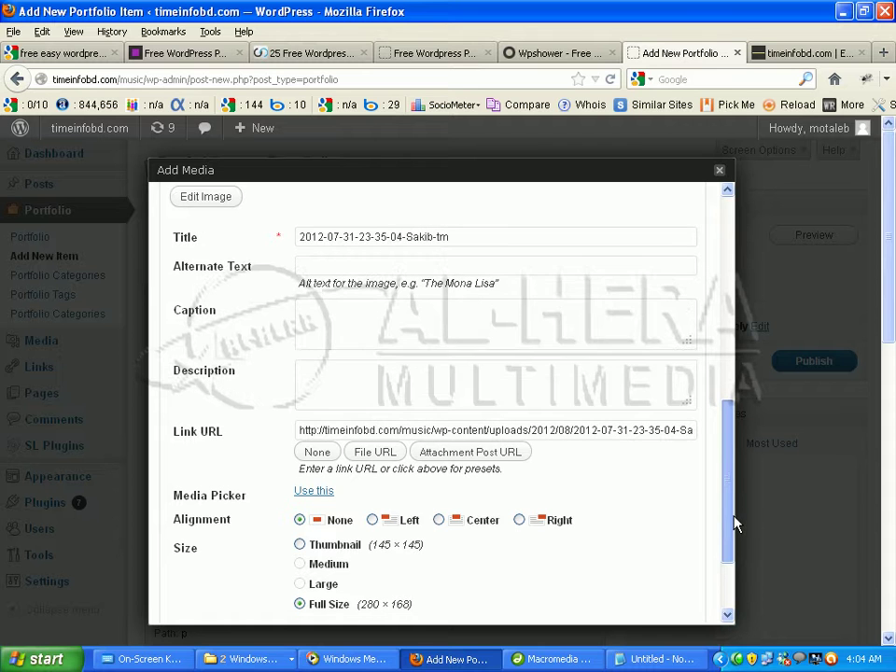
scroll(737, 524, down, 1)
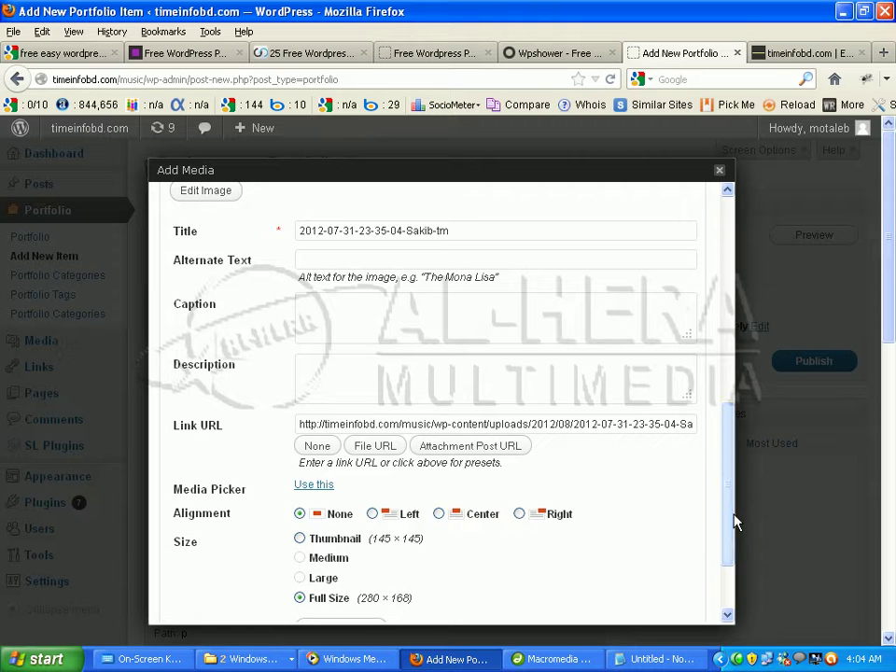
click(344, 260)
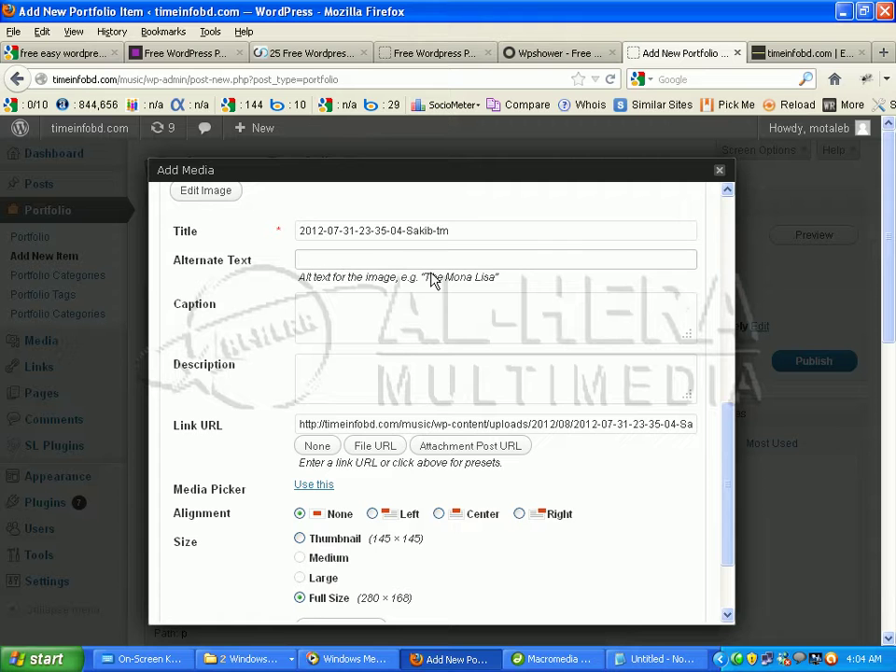
drag(725, 457, 730, 526)
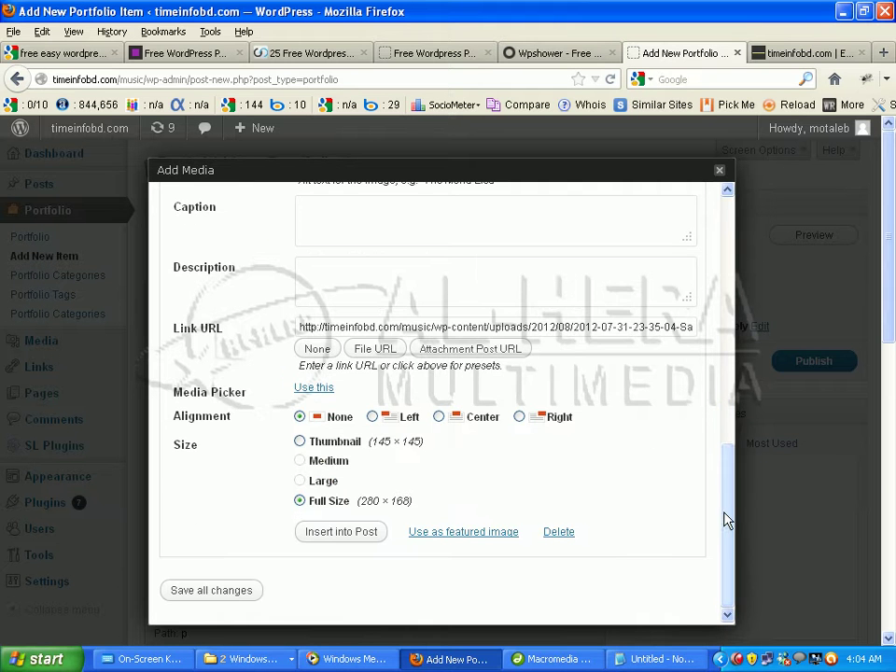
click(476, 534)
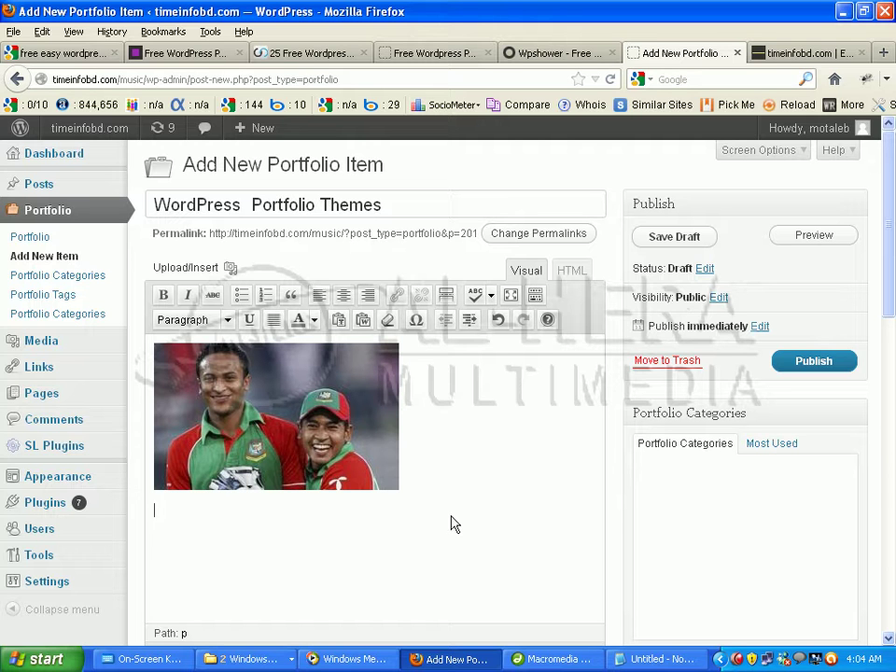
Step: Below the image, add the paragraph beginning "WordPress portfolio themes are a great way for graphic designers" and ending "without much of a hassle."
key(Return)
text(WordPress portfolio themes are a great way for graphic designers, logo designers, photographers and digital artists to show off their collections, without having to fuss around with hiring a web designer or worry about creating their own.  Many times, it is simply better for someone to focus on what they do best, as opposed to trying to multitask and focus on their hobby and building a site at the same time.  Thus, free WordPress gallery themes are a simple and easy setup and allow anyone to have a website without much of a hassle.)
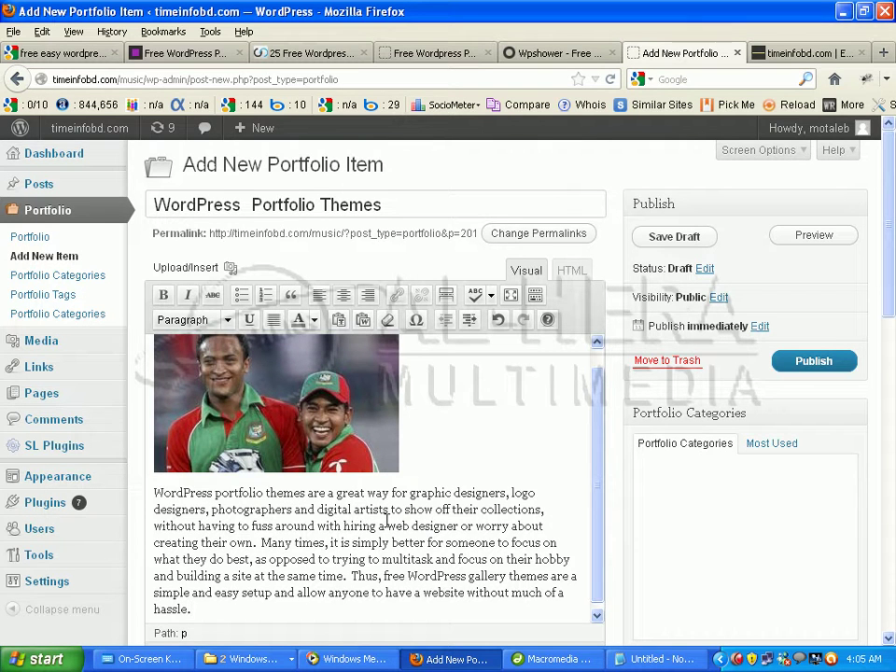
drag(604, 524, 602, 449)
drag(889, 236, 879, 377)
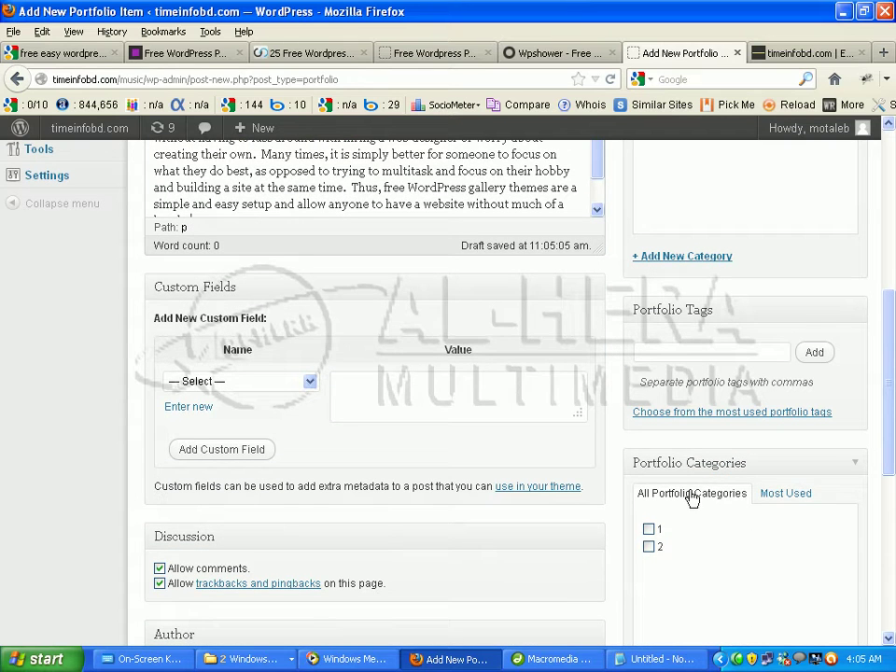
scroll(665, 507, up, 5)
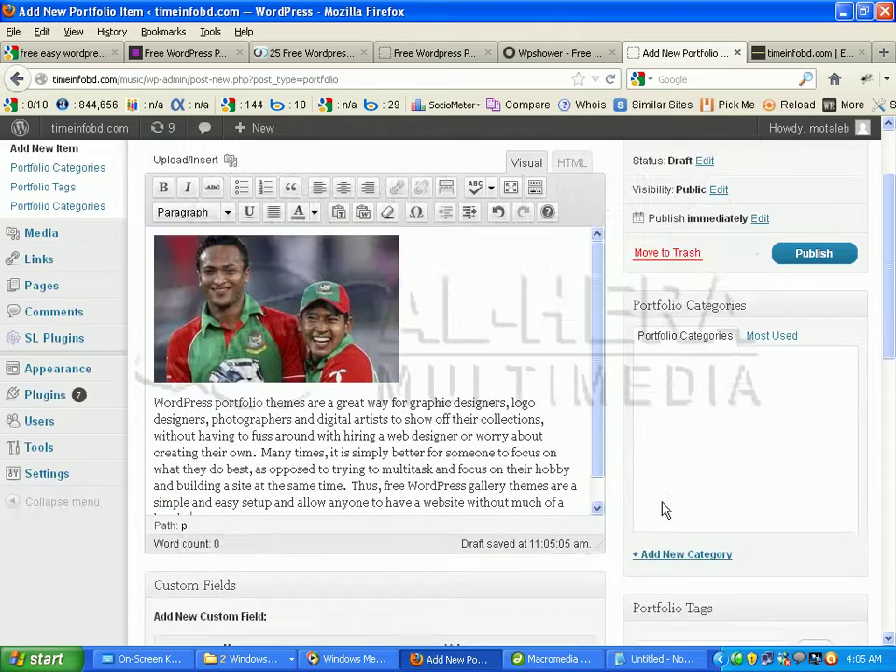
scroll(666, 507, up, 2)
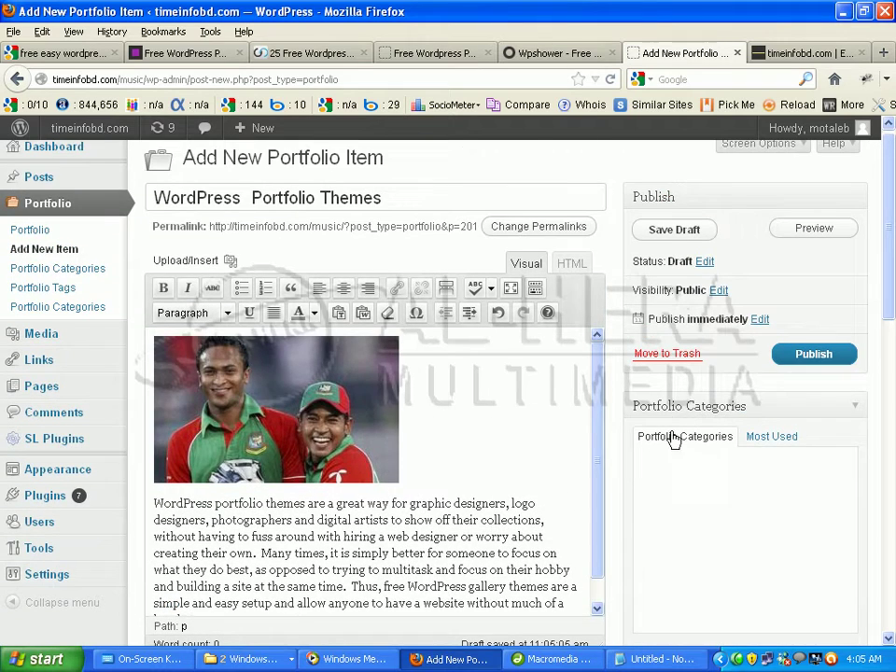
Step: Assign the new portfolio item to portfolio category 1 and publish it
scroll(673, 439, down, 12)
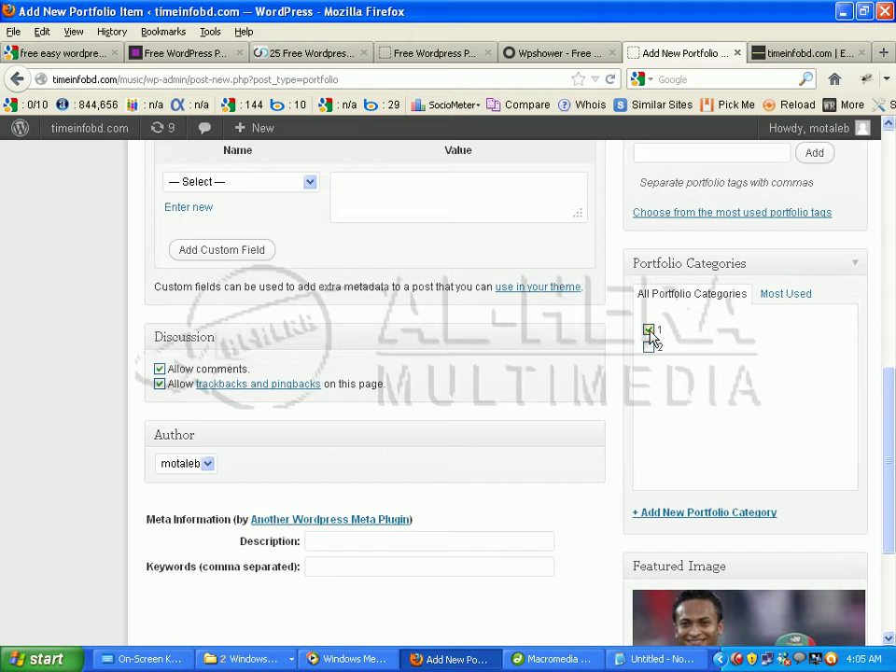
drag(890, 444, 892, 224)
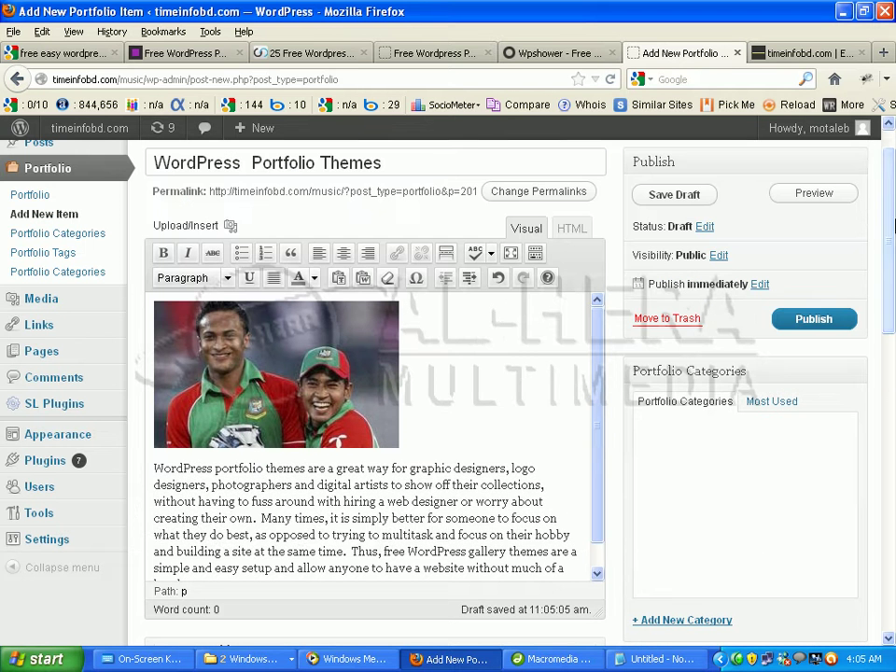
click(826, 320)
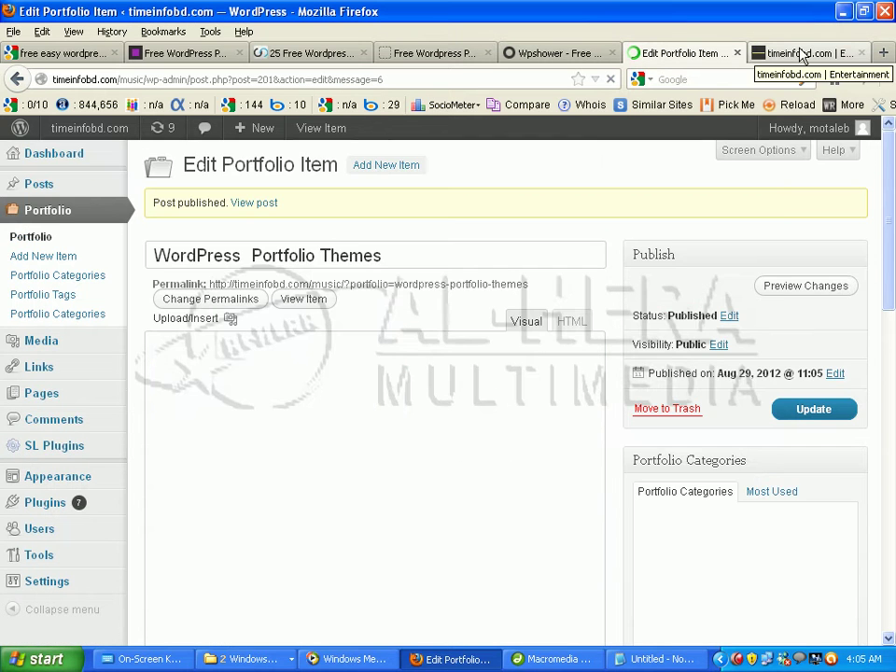
Step: Check the live gallery, open the WordPress Portfolio Themes item and review its image, description and recent works
click(808, 53)
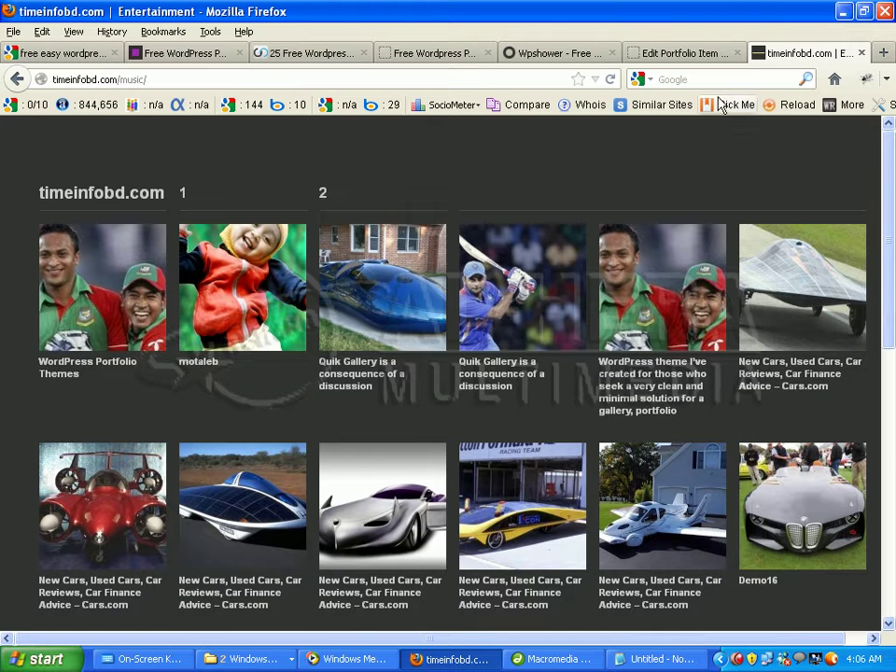
click(77, 367)
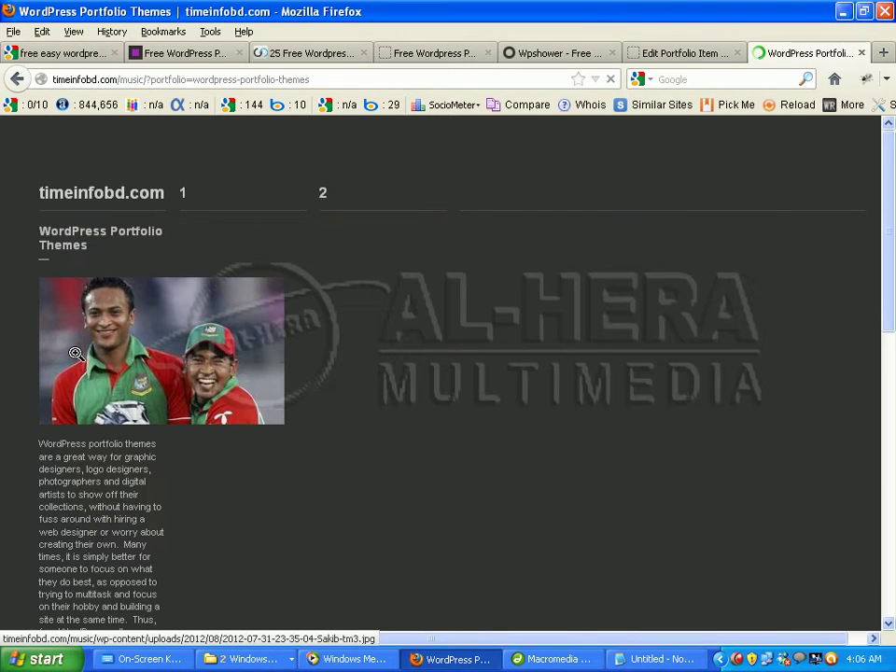
scroll(282, 362, down, 8)
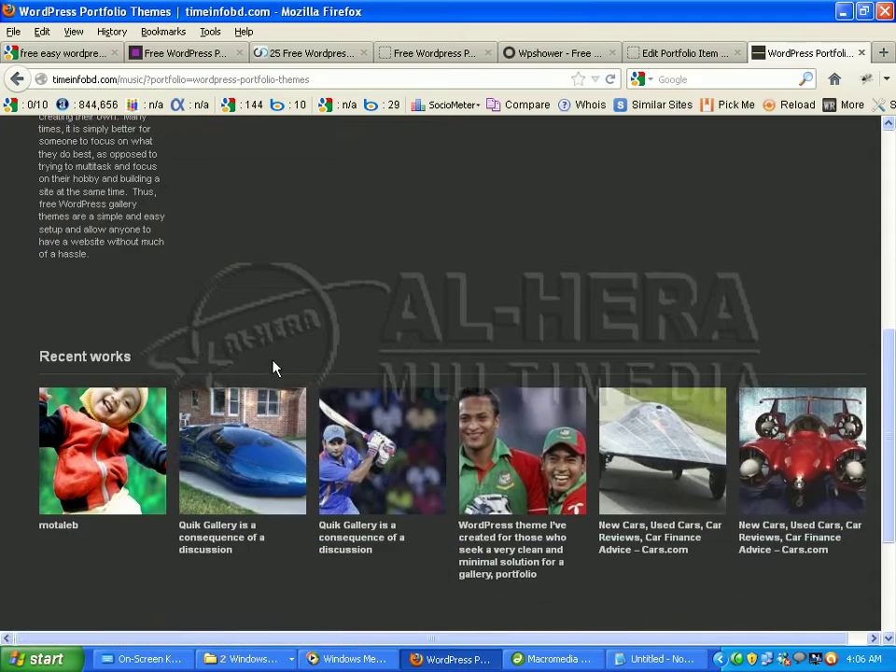
scroll(273, 367, down, 4)
scroll(273, 368, up, 10)
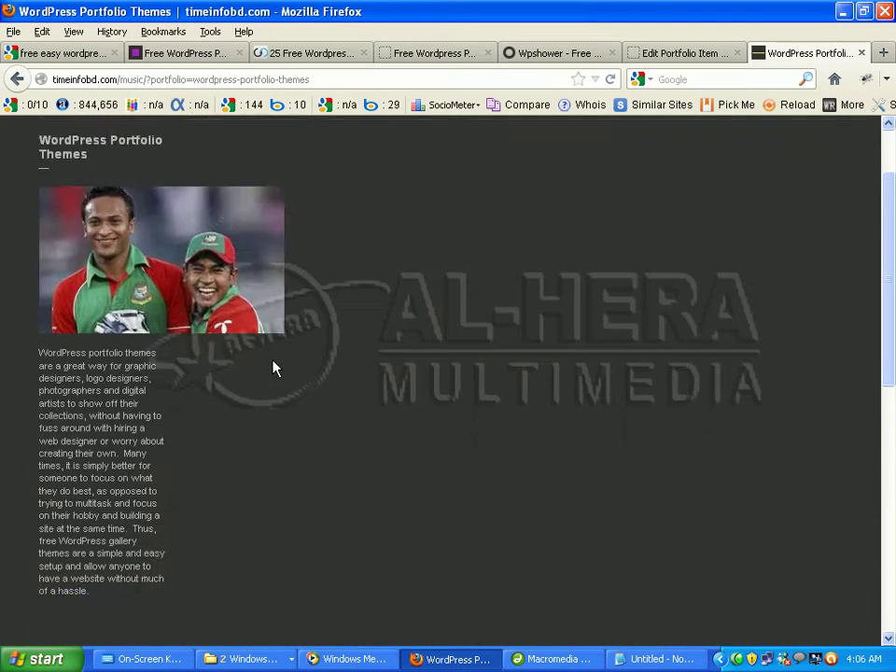
scroll(274, 368, up, 1)
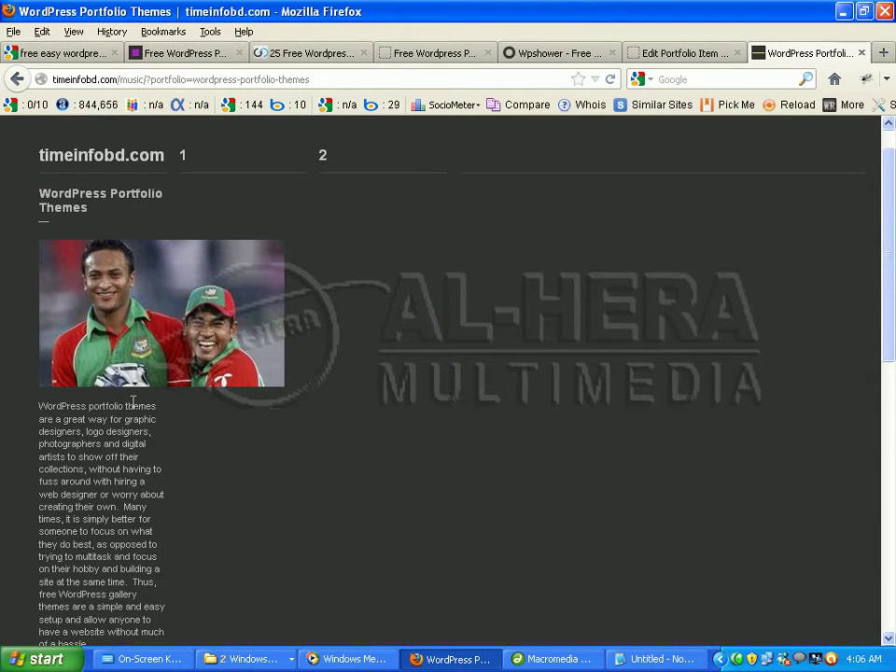
scroll(134, 401, down, 5)
Step: Return to the site's admin and start another portfolio item titled "About Wpshower"
click(681, 54)
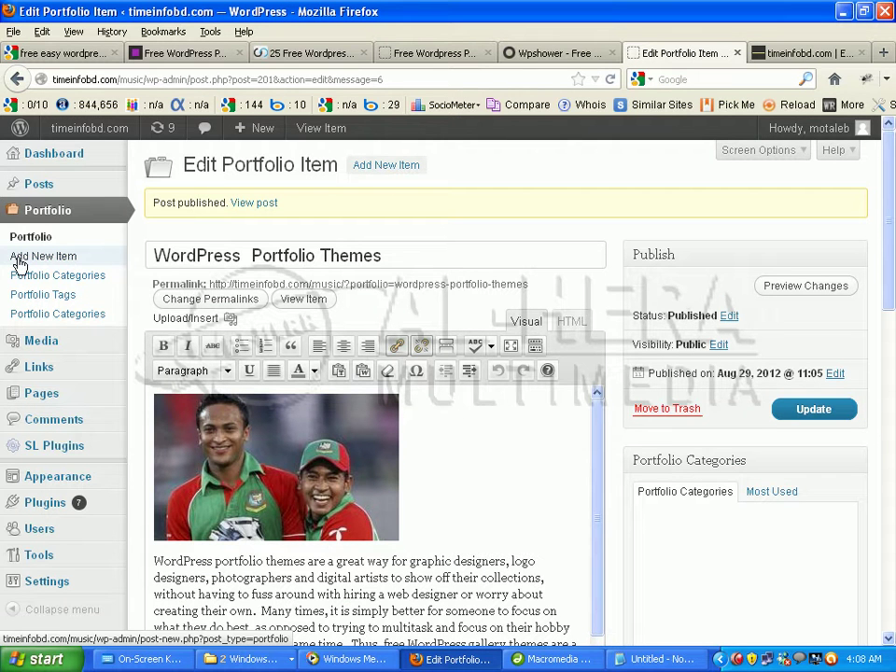
click(75, 260)
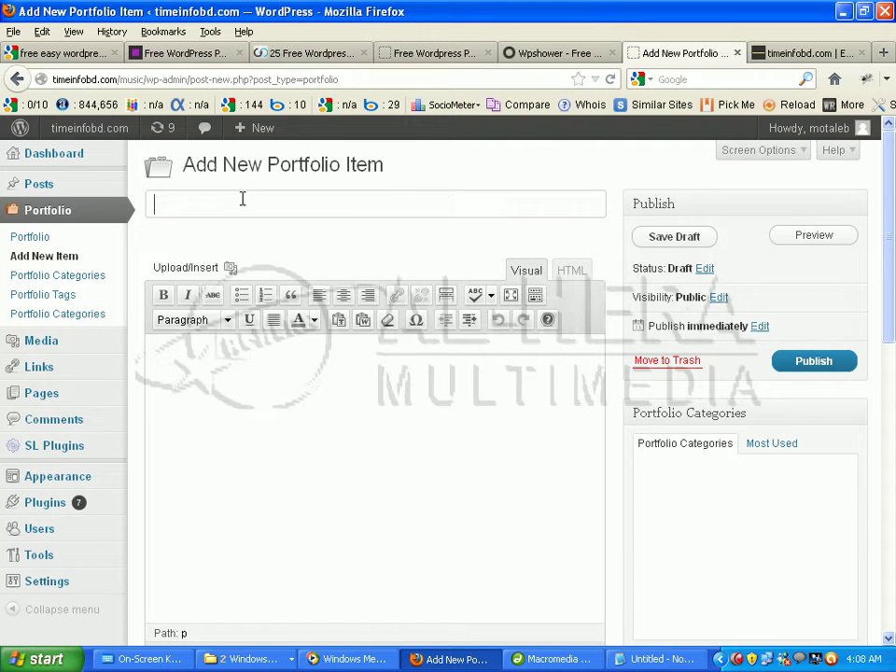
text(About Wpshower)
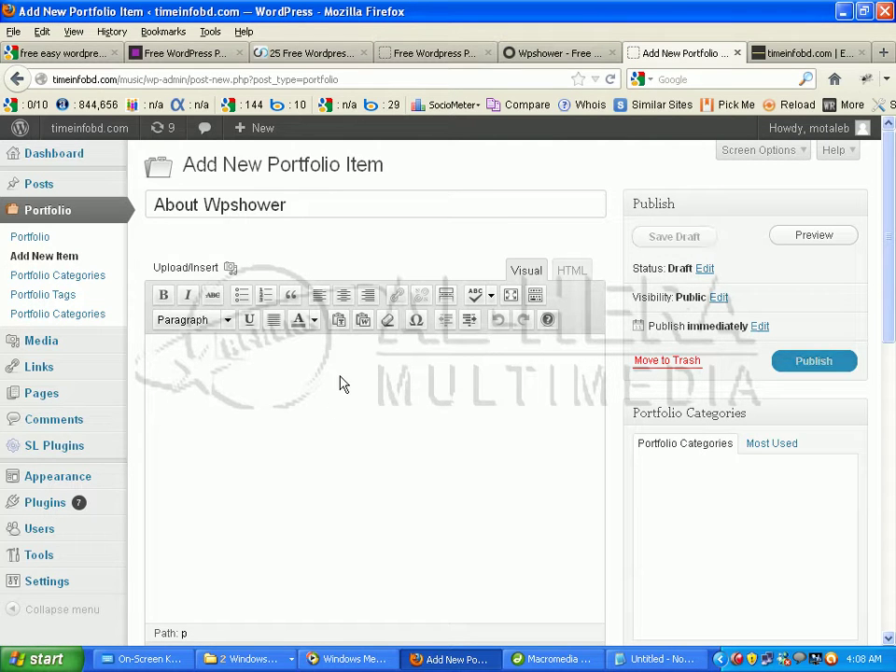
Step: Upload the image college-of-west-anglia.jpg from the Desktop as media for the About Wpshower item
click(230, 268)
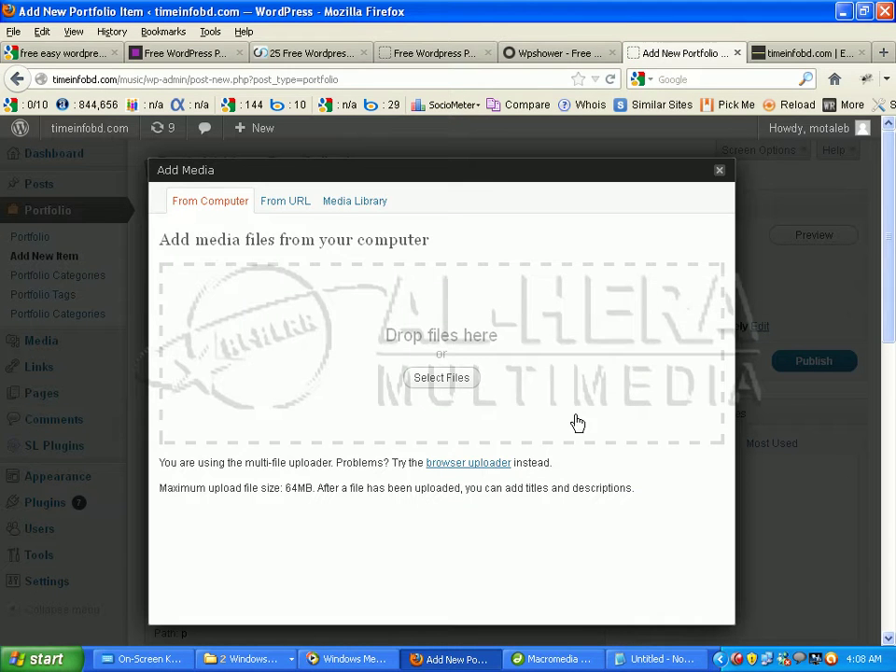
click(441, 376)
click(400, 64)
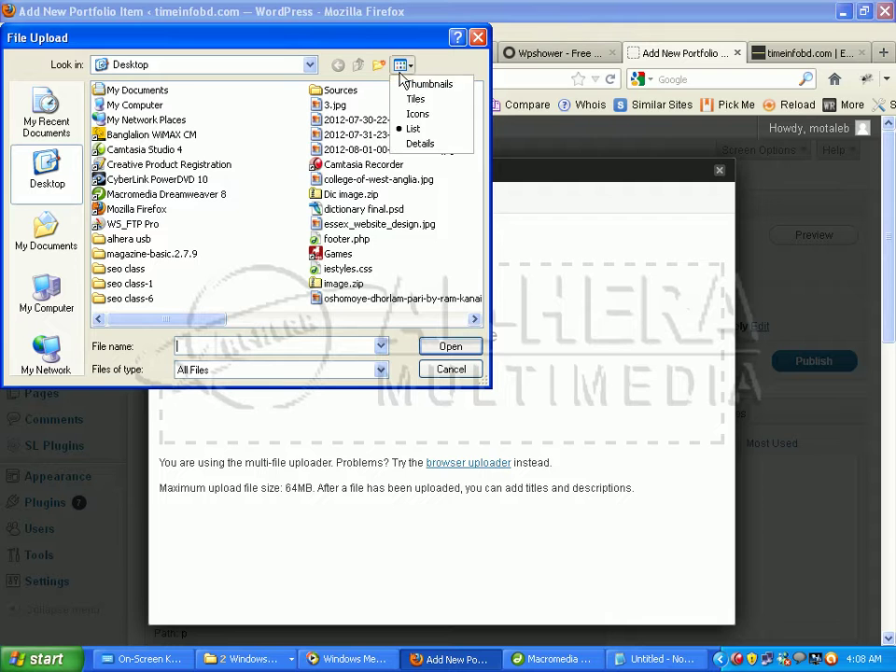
click(421, 82)
scroll(441, 157, down, 10)
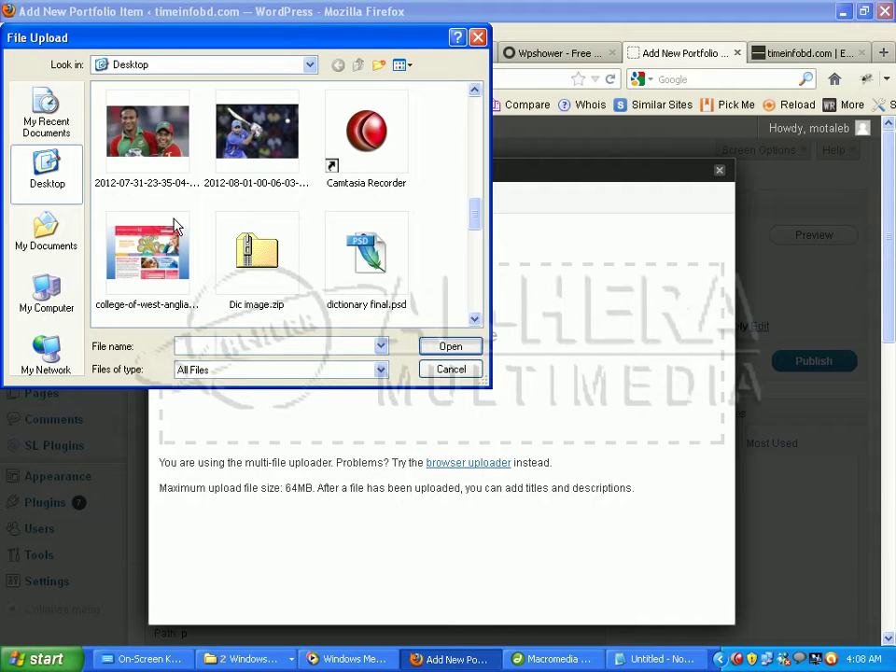
double_click(151, 250)
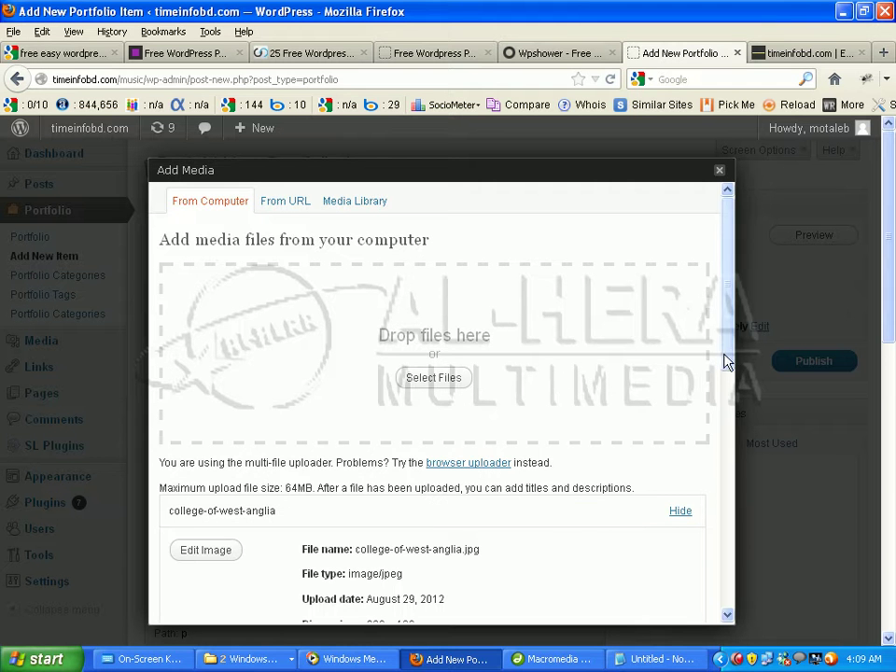
Step: Use the college-of-west-anglia image as the featured image and insert it into the content at full size with no alignment
drag(731, 371, 726, 590)
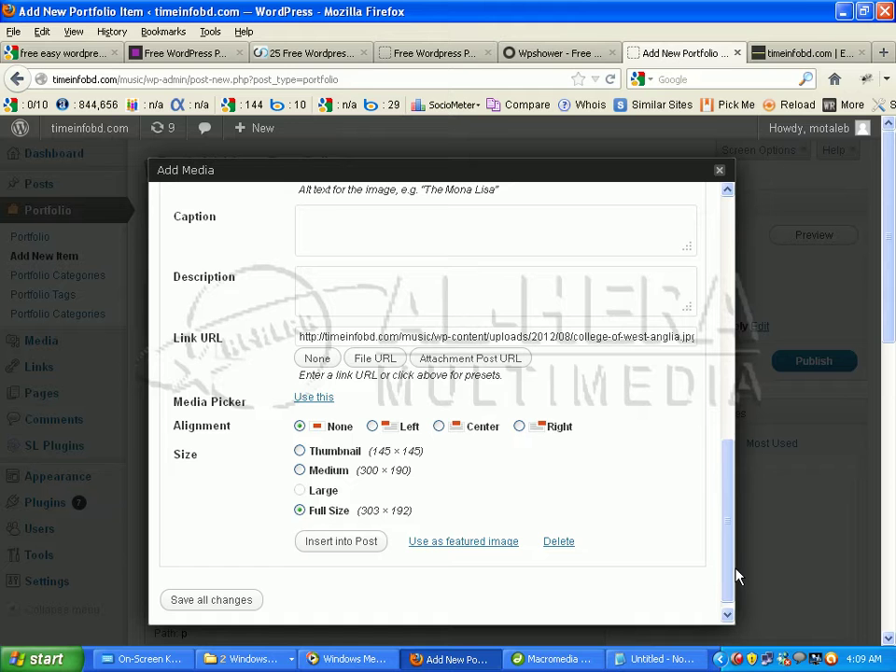
scroll(728, 574, down, 1)
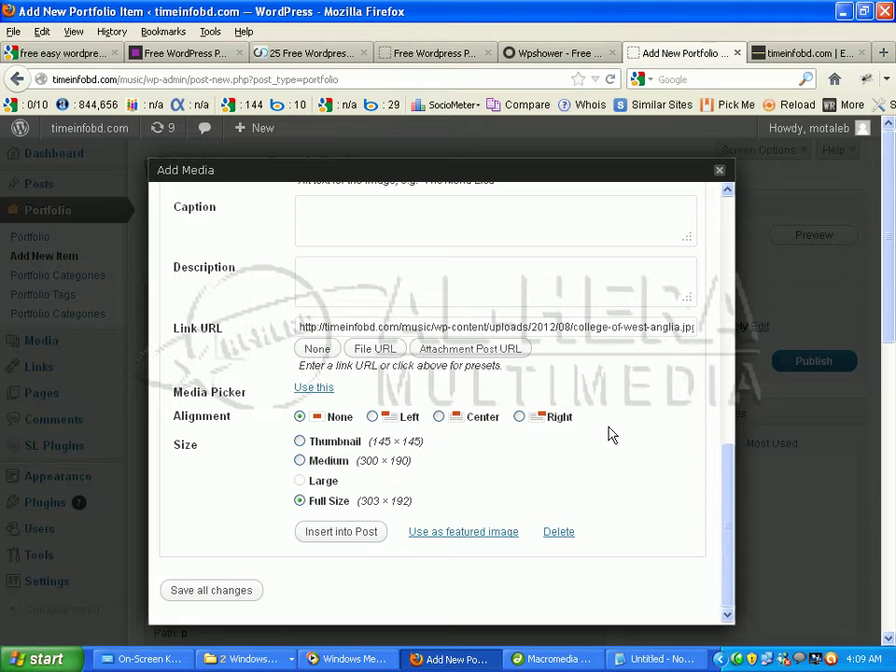
click(464, 534)
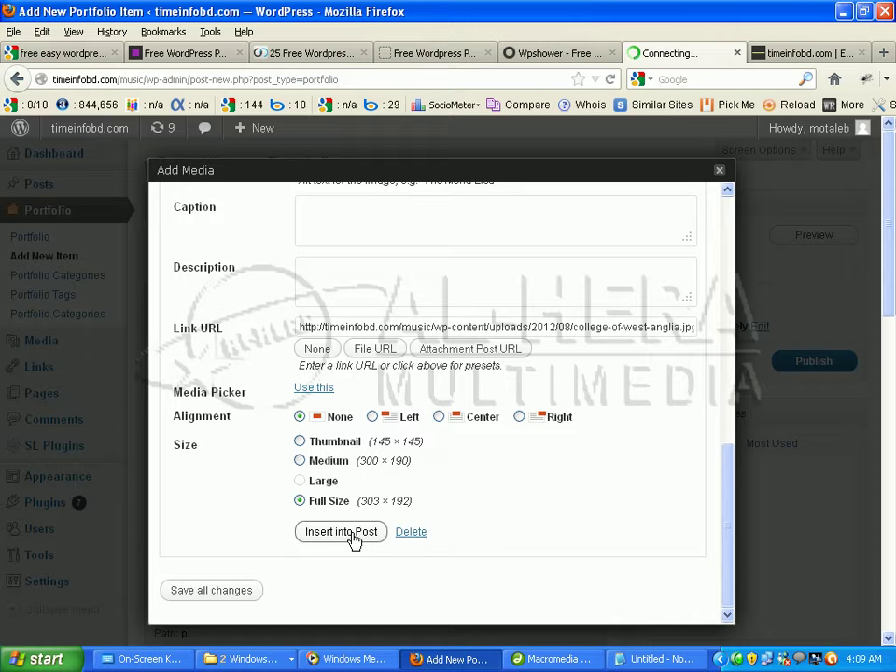
click(342, 532)
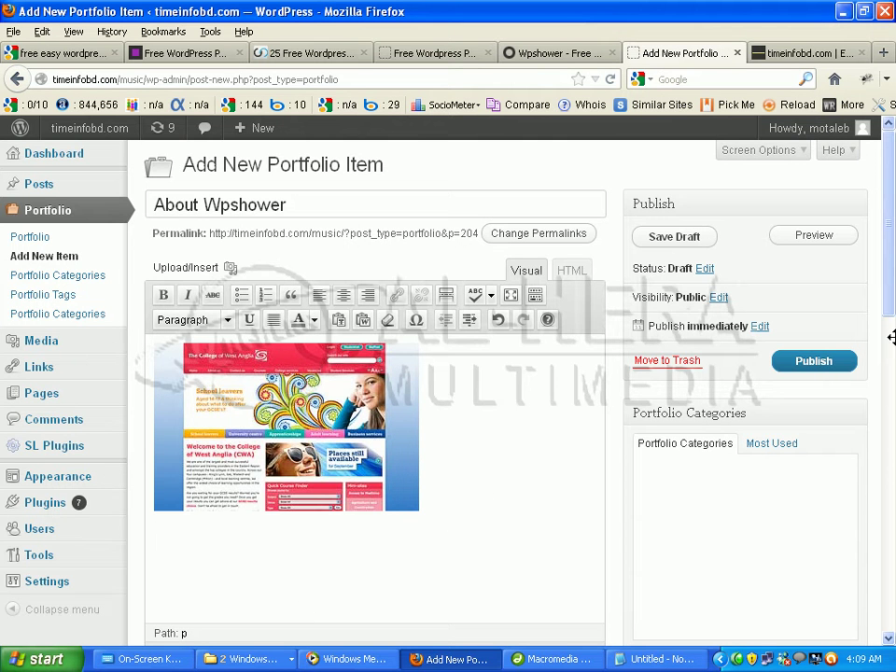
Step: Assign the About Wpshower item to portfolio category 1 and publish it
drag(890, 336, 891, 481)
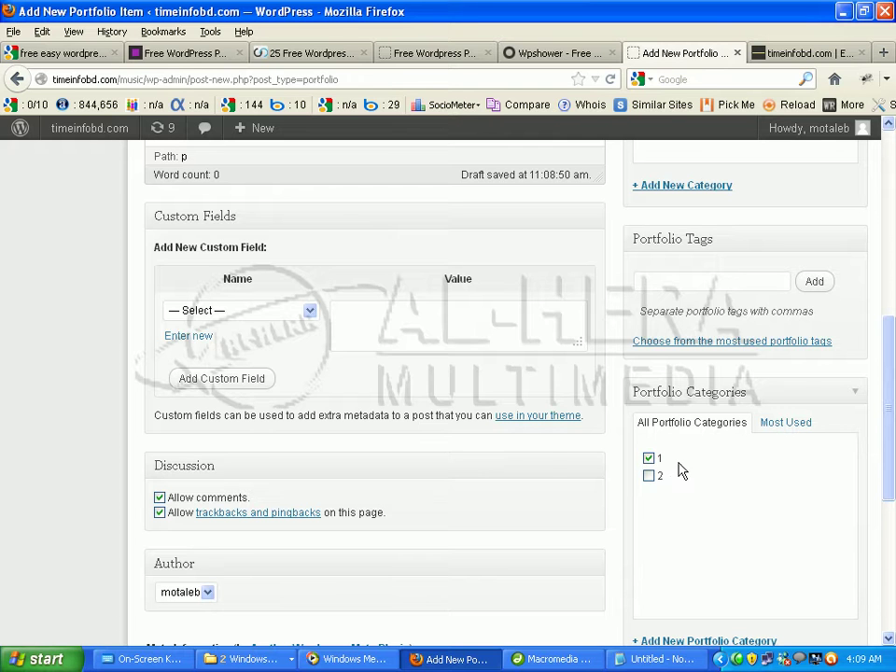
drag(893, 438, 893, 409)
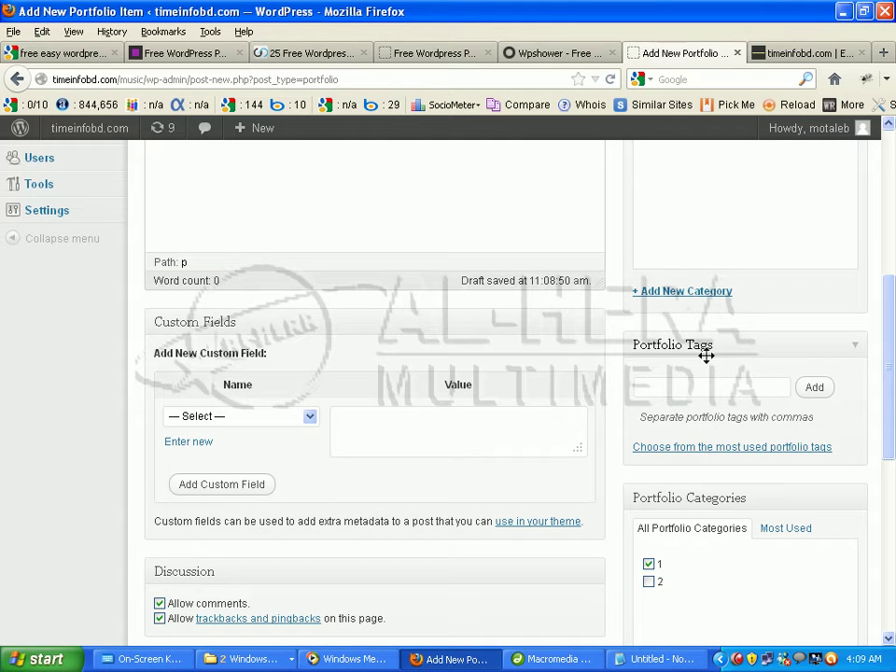
click(719, 390)
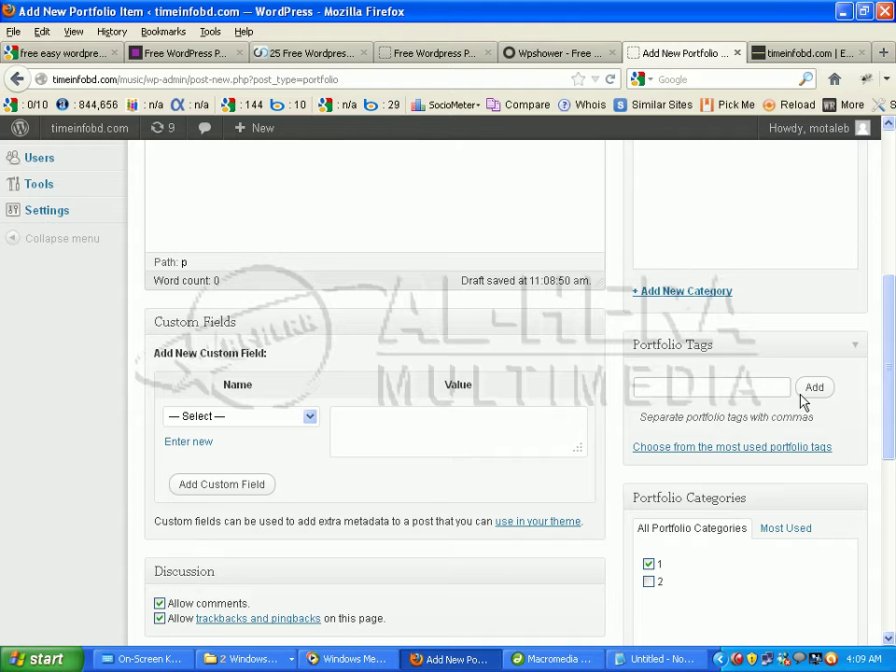
drag(889, 364, 891, 233)
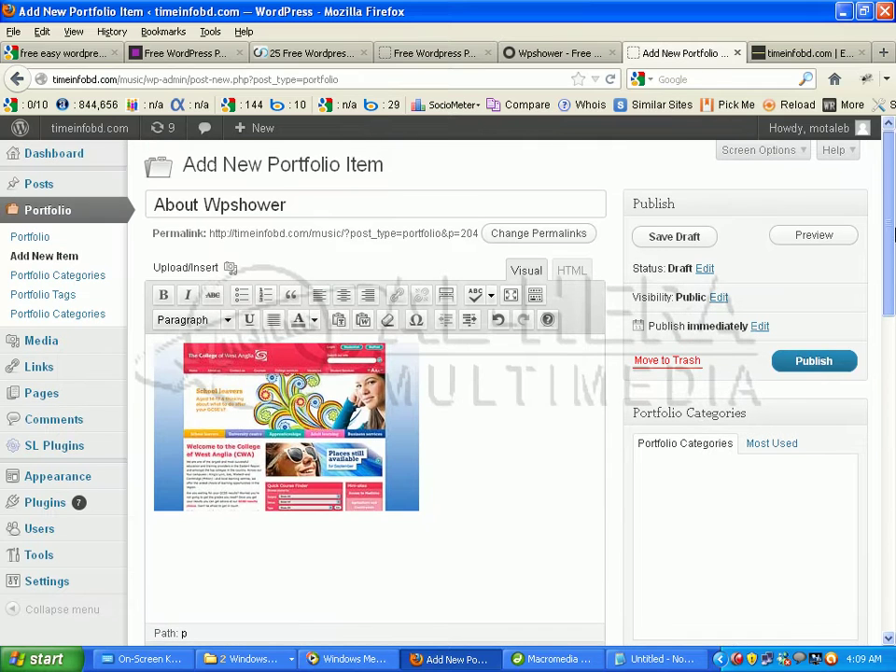
click(812, 364)
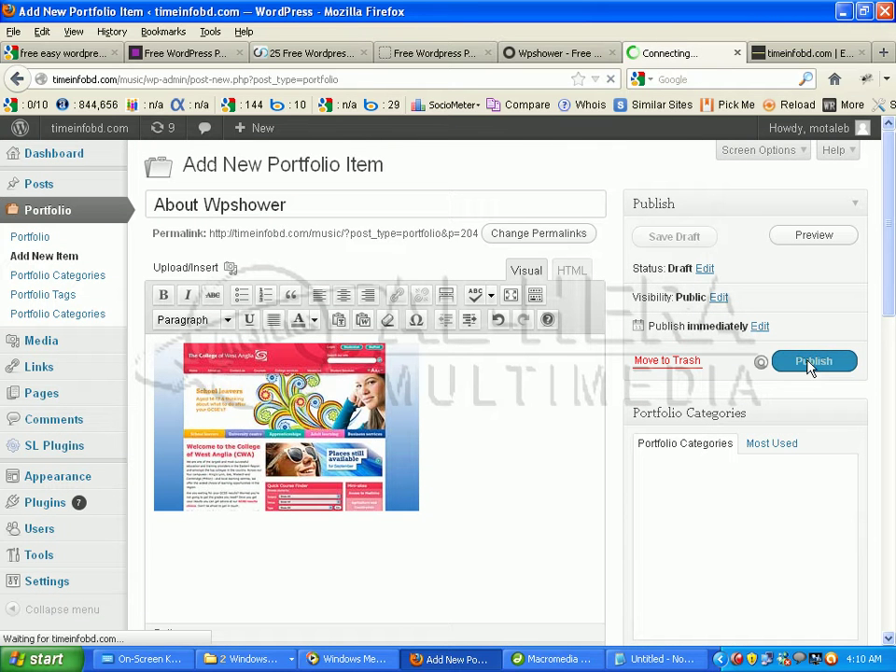
Step: Switch to the live gallery and reload it to check for the newly published item
click(805, 52)
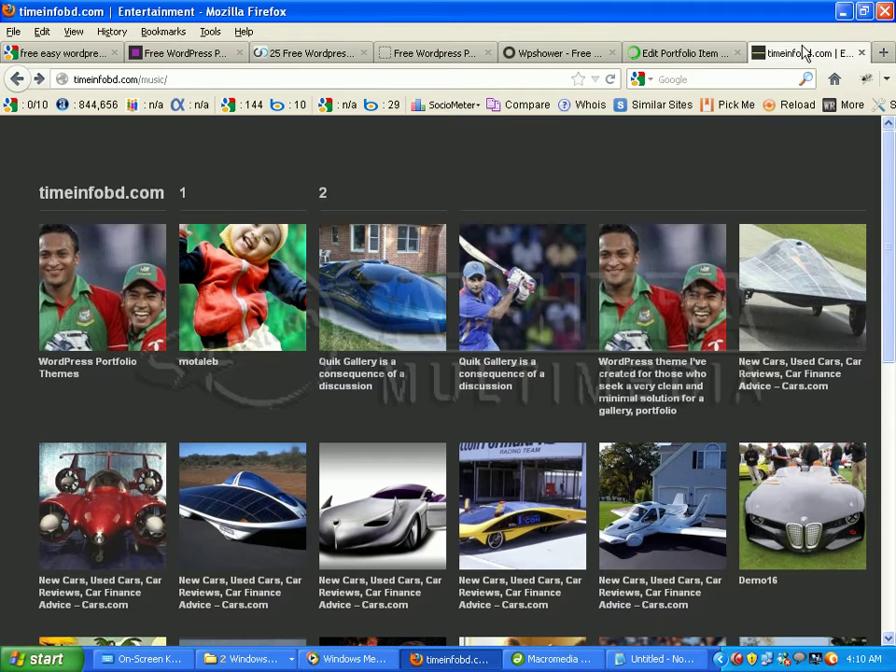
right_click(775, 53)
click(793, 64)
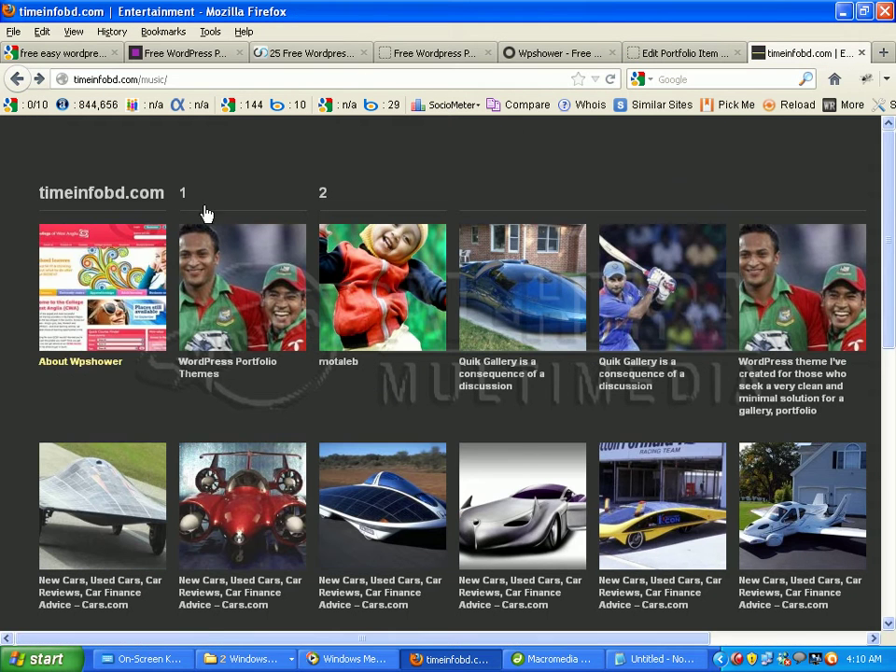
Step: Open the About Wpshower item, examine its image and recent works, and go back to the gallery
click(93, 301)
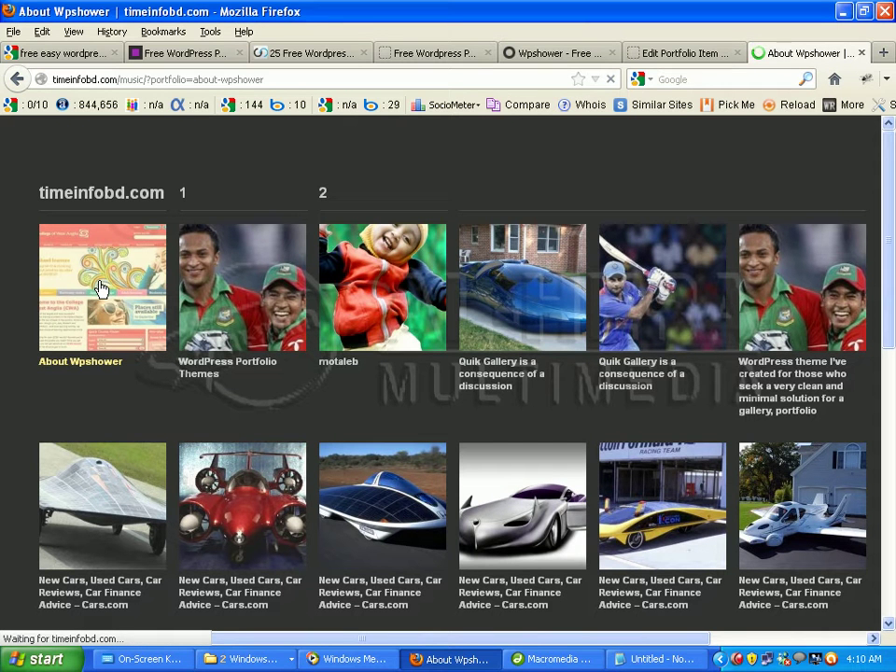
scroll(120, 351, down, 4)
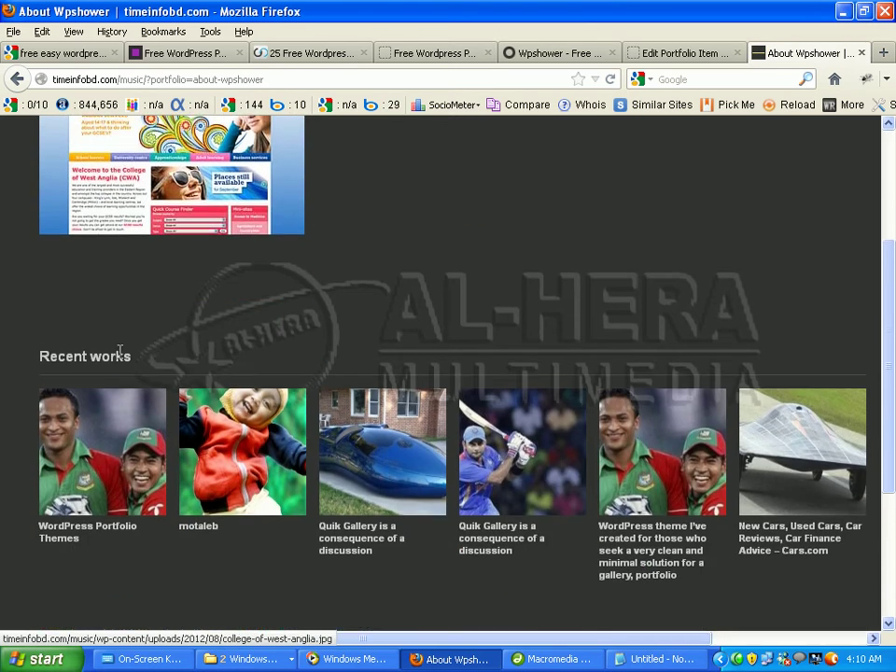
scroll(120, 350, up, 4)
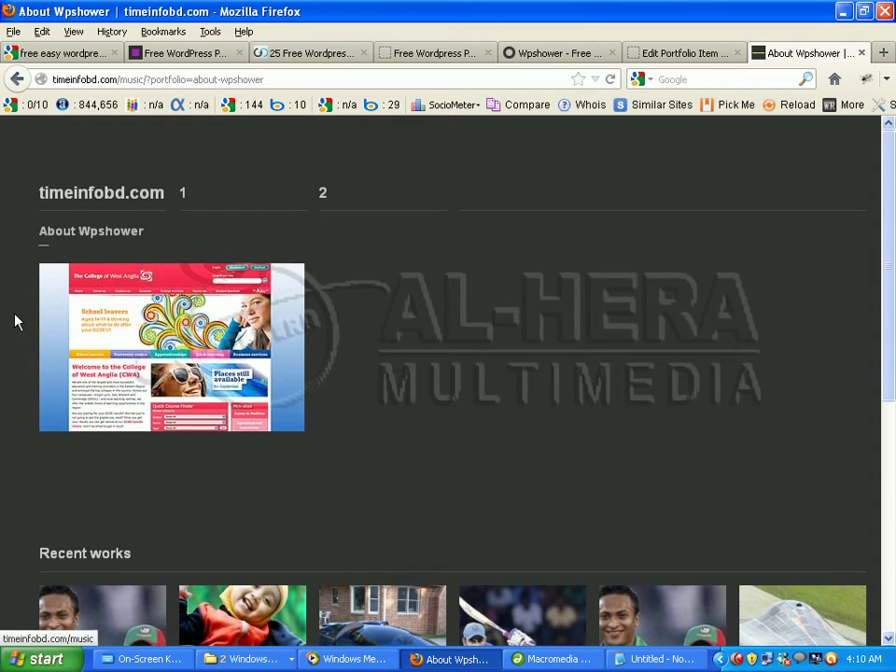
scroll(158, 317, down, 4)
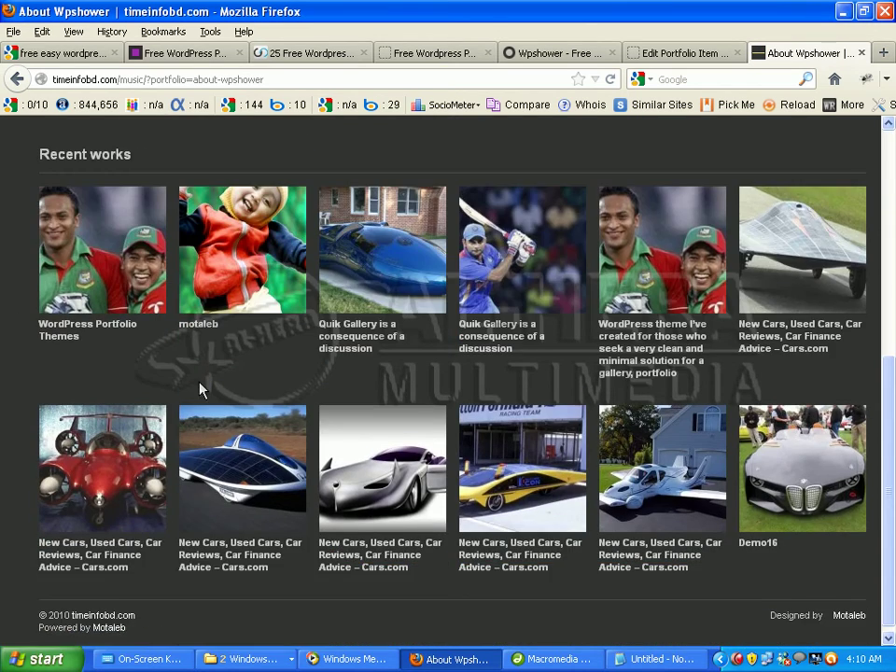
scroll(197, 388, up, 3)
scroll(196, 385, down, 3)
scroll(194, 383, up, 5)
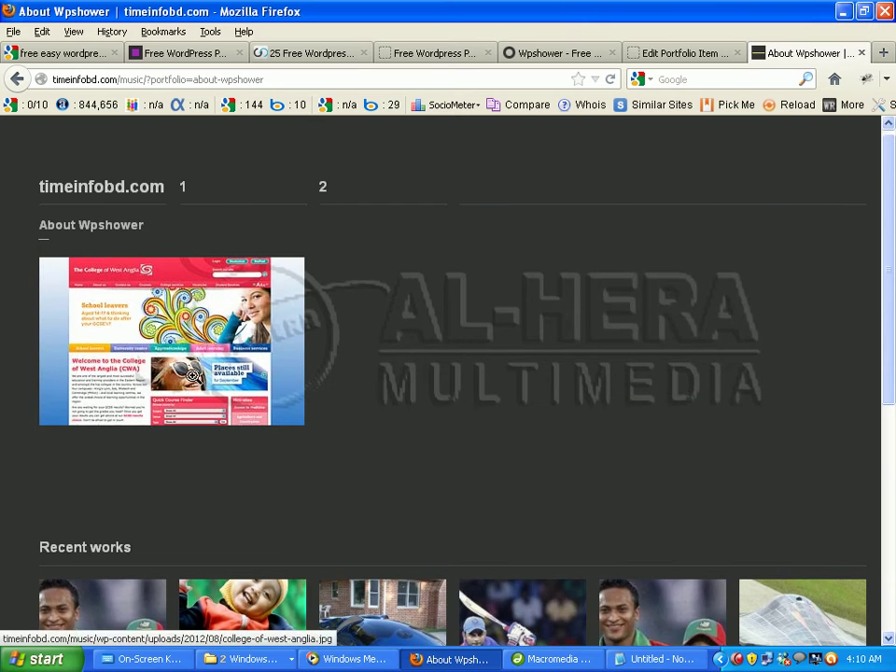
key(alt+Left)
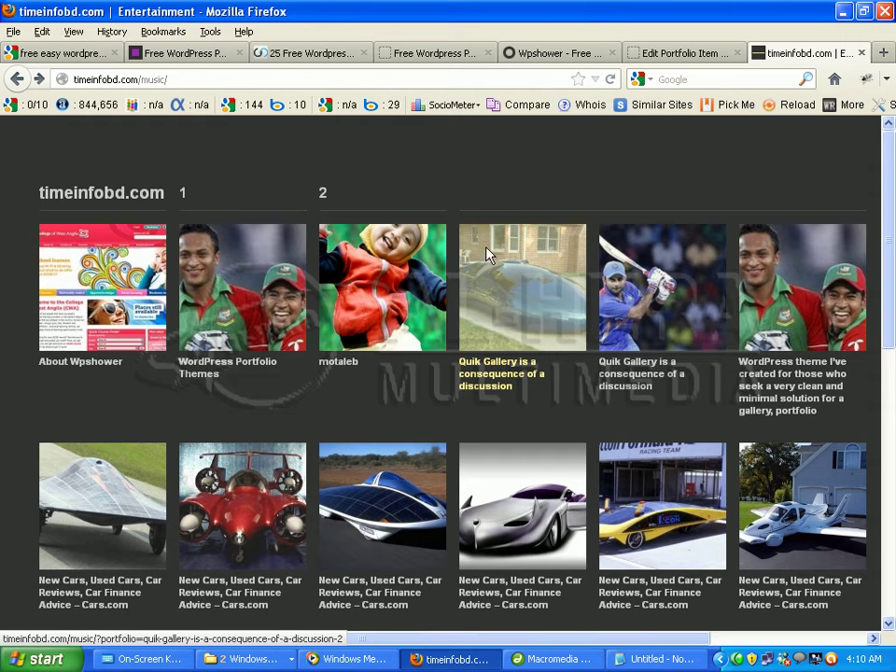
scroll(894, 198, down, 1)
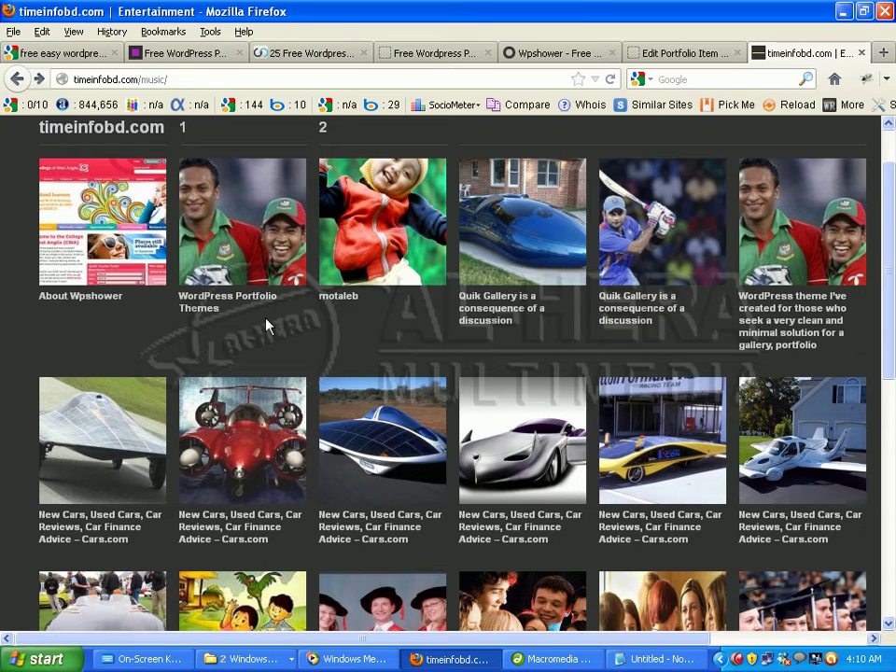
Step: Switch to the CreativeFan roundup and browse its free WordPress portfolio themes from Boldy down to Work-A-Holic
click(429, 54)
scroll(376, 336, down, 10)
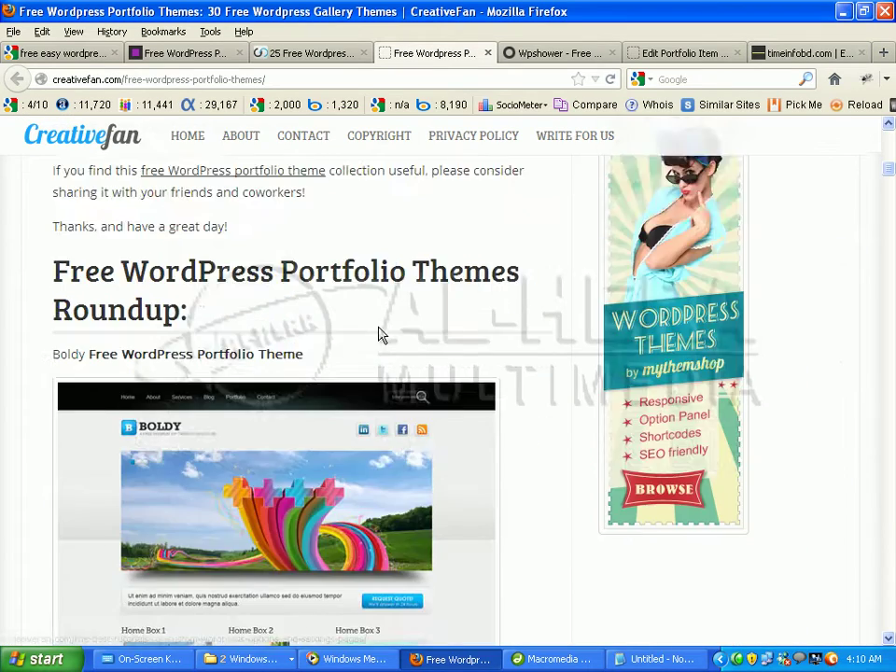
scroll(377, 334, down, 8)
scroll(294, 271, down, 5)
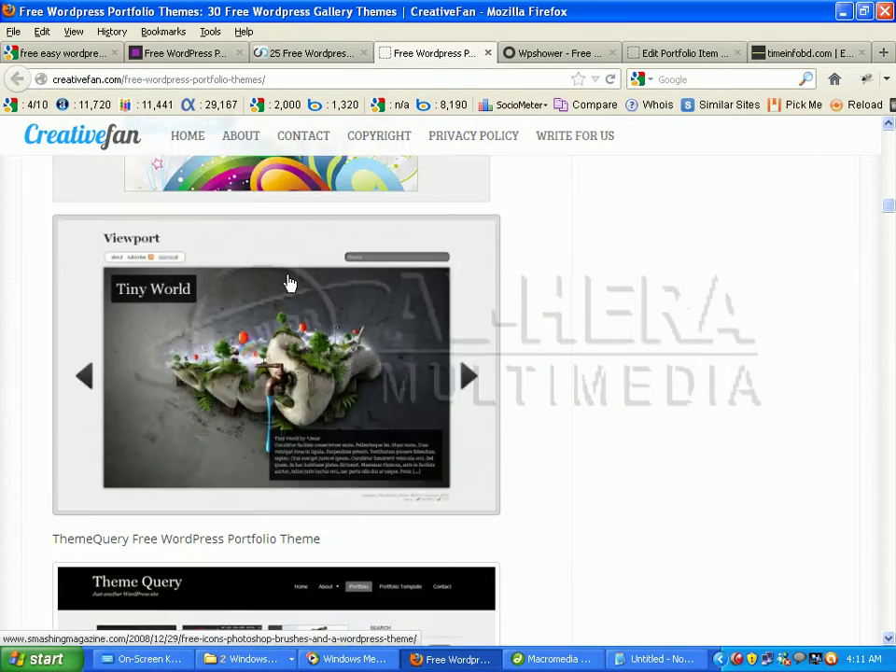
scroll(289, 283, down, 10)
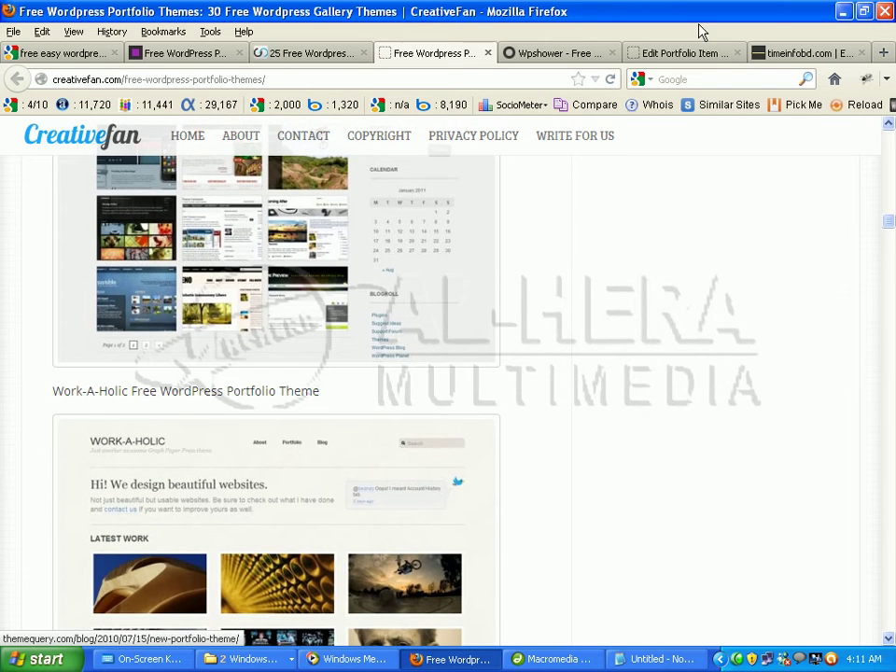
Step: Revisit the live gallery, and return to the CreativeFan roundup to examine the Work-A-Holic and Webfolio theme previews
click(678, 55)
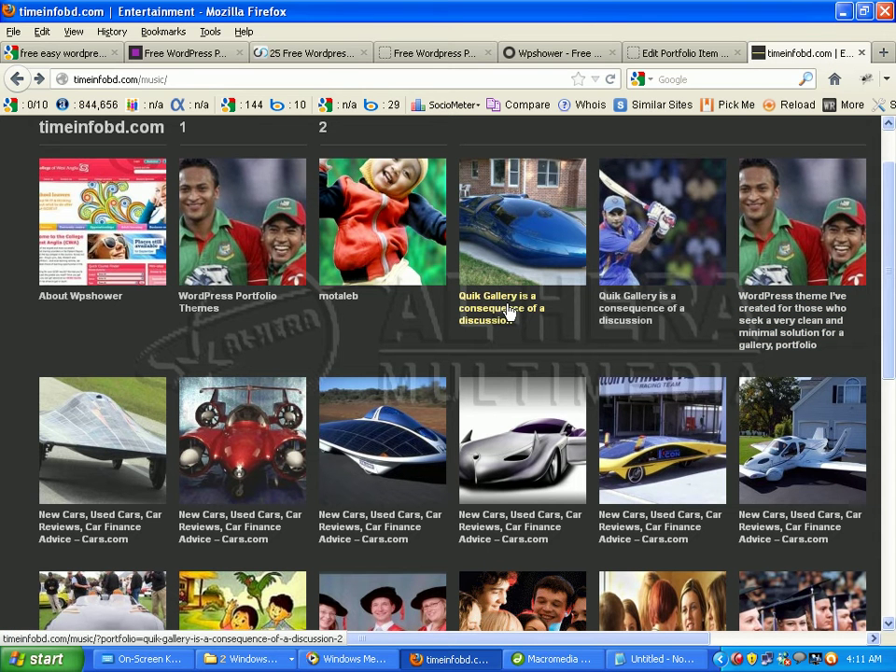
click(455, 57)
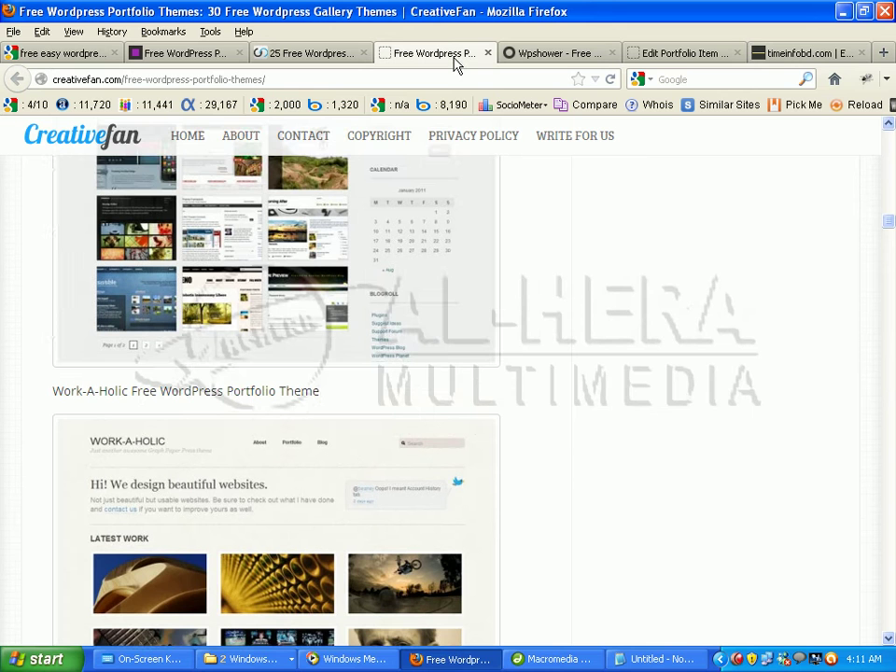
scroll(373, 247, down, 5)
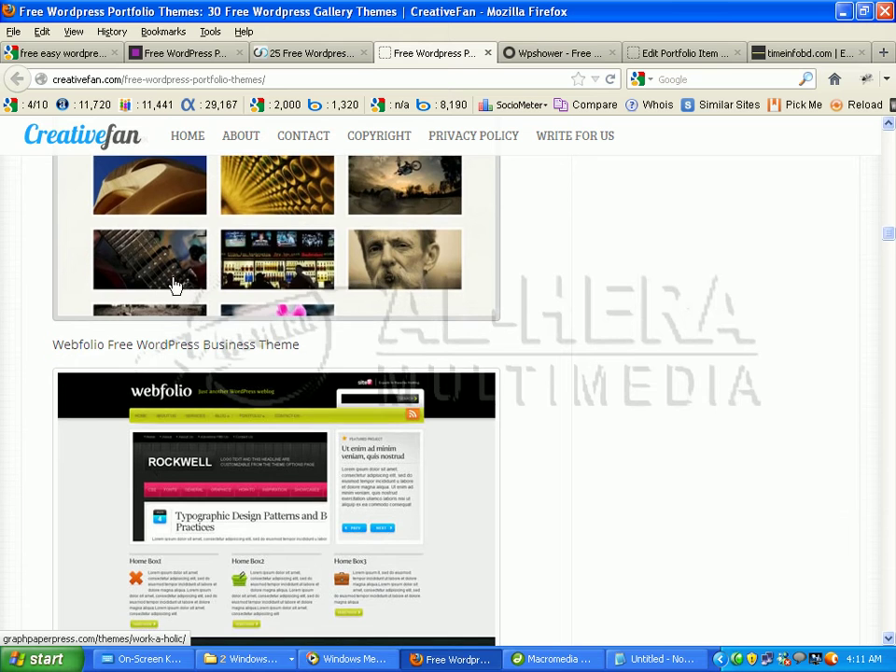
scroll(178, 285, up, 1)
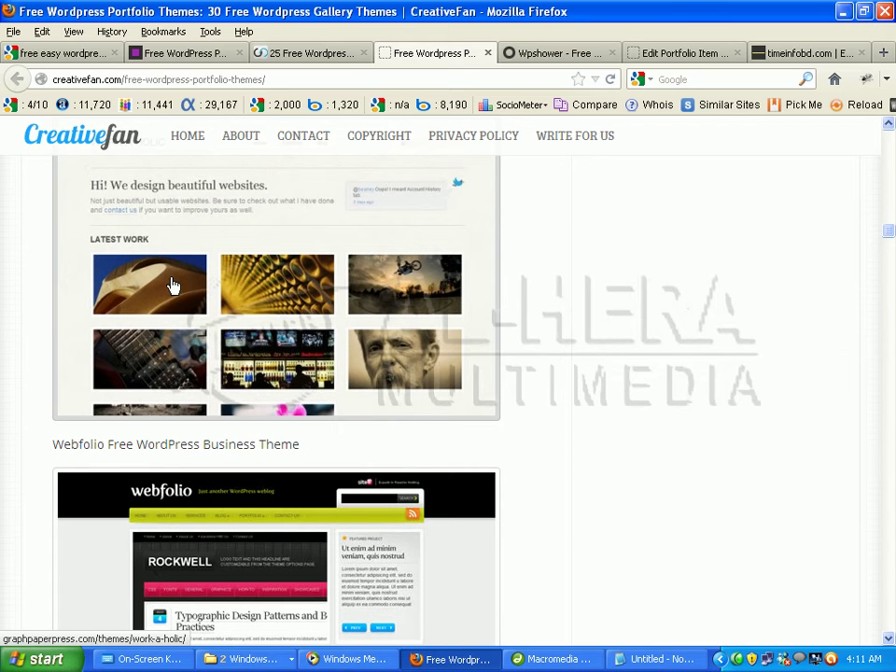
scroll(173, 285, up, 1)
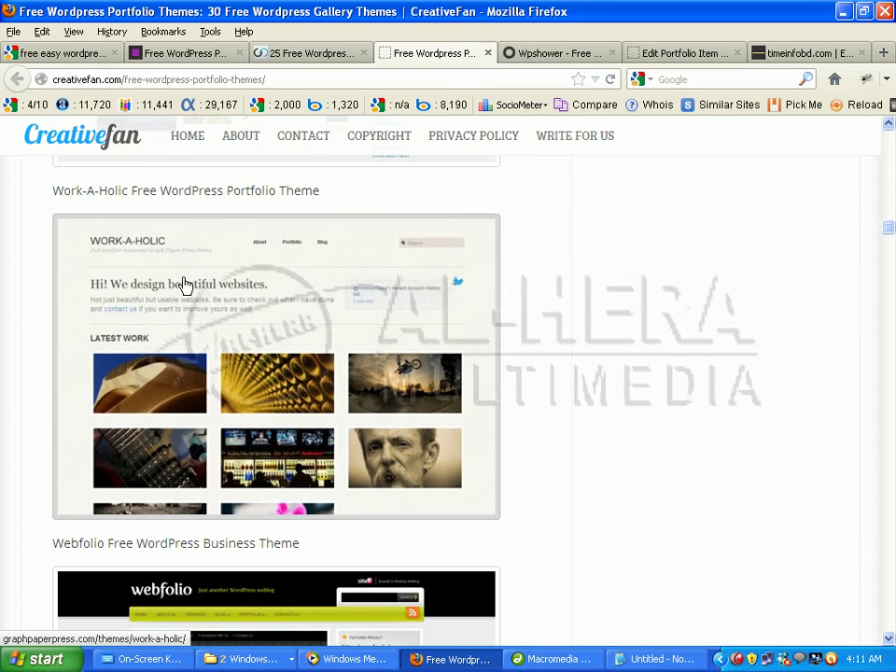
Step: Switch to the WPLift article on 2012 portfolio themes and look through its Pronto and Showcaser entries
click(192, 53)
scroll(384, 312, down, 5)
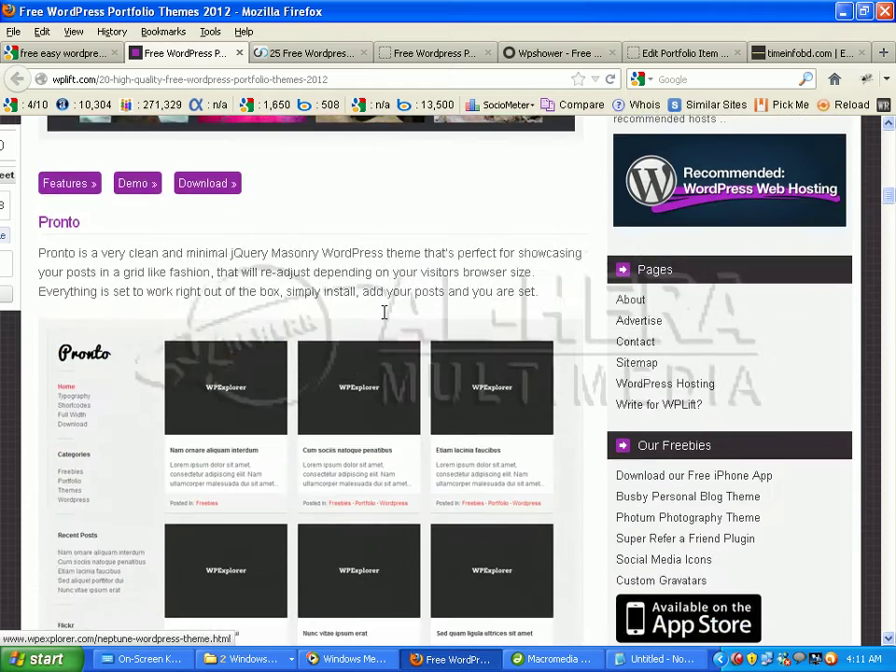
scroll(385, 317, down, 3)
scroll(379, 259, down, 7)
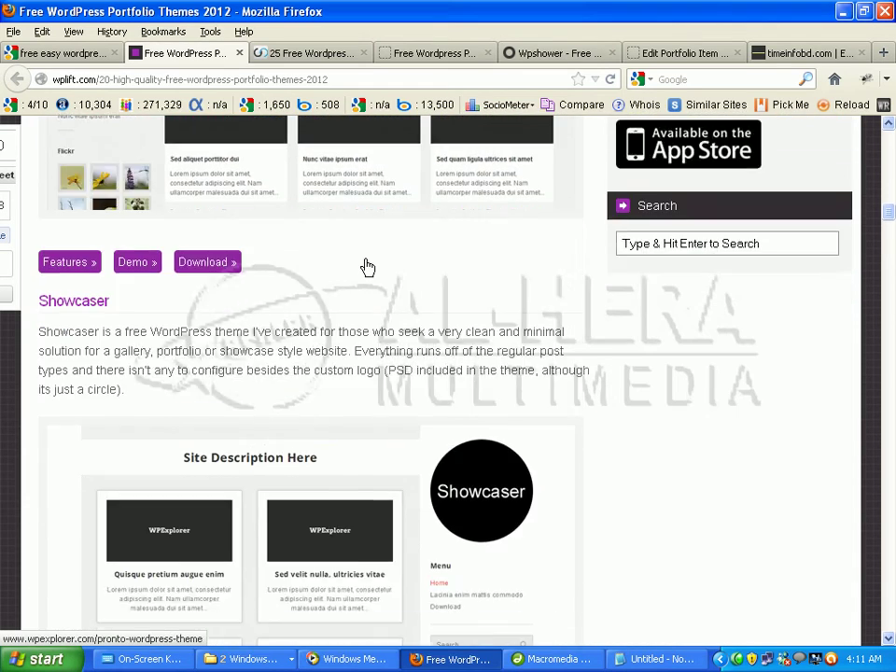